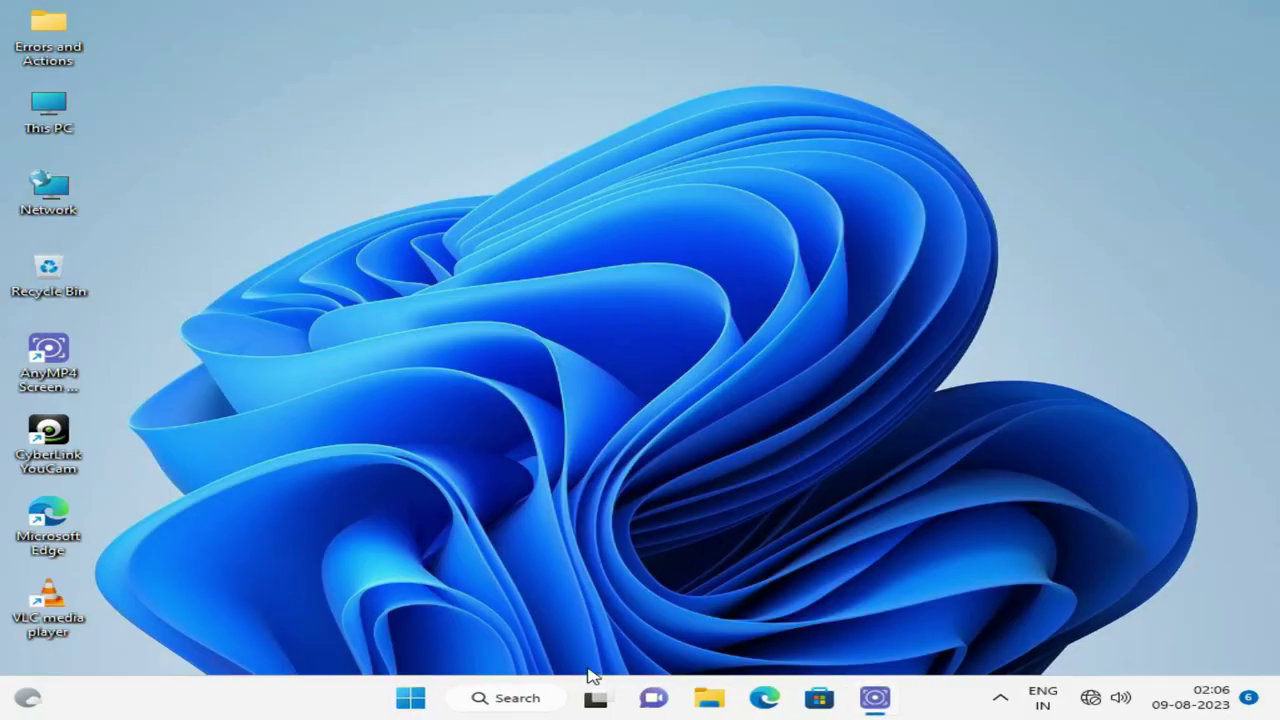
- Open Control Panel from Start search and reach Change the account name for the local administrator
left_click(411, 698)
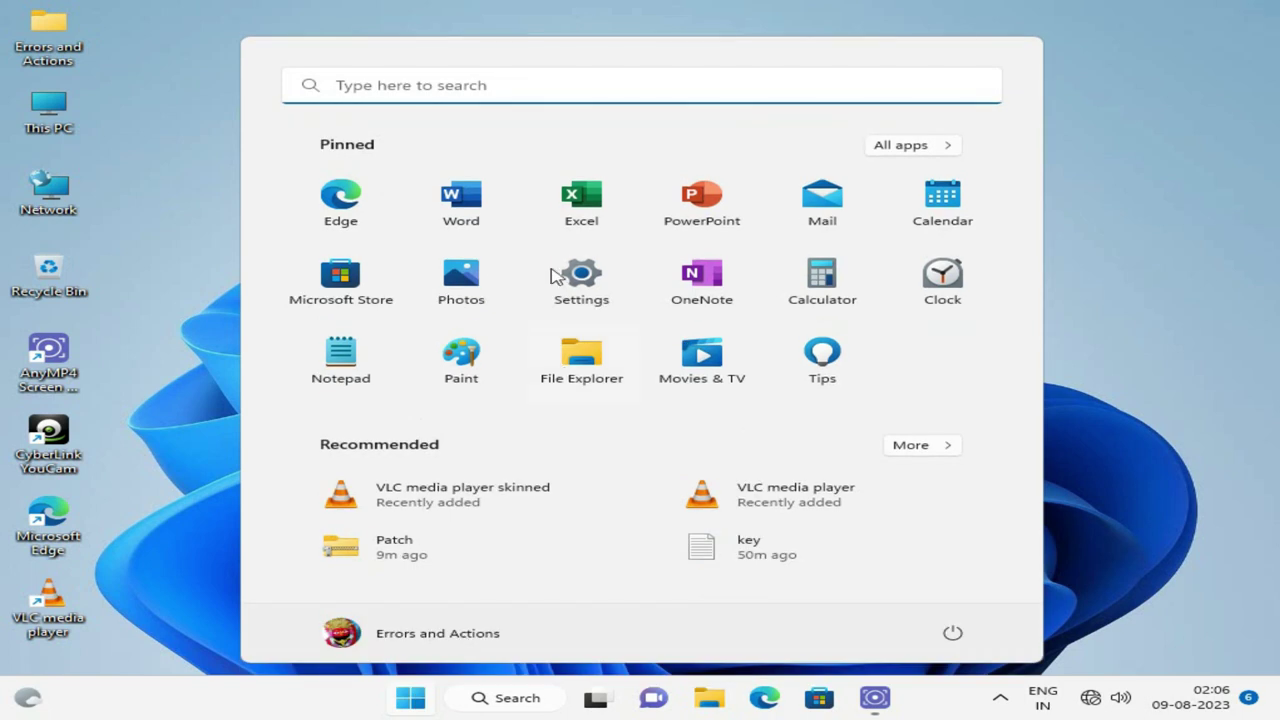
left_click(406, 88)
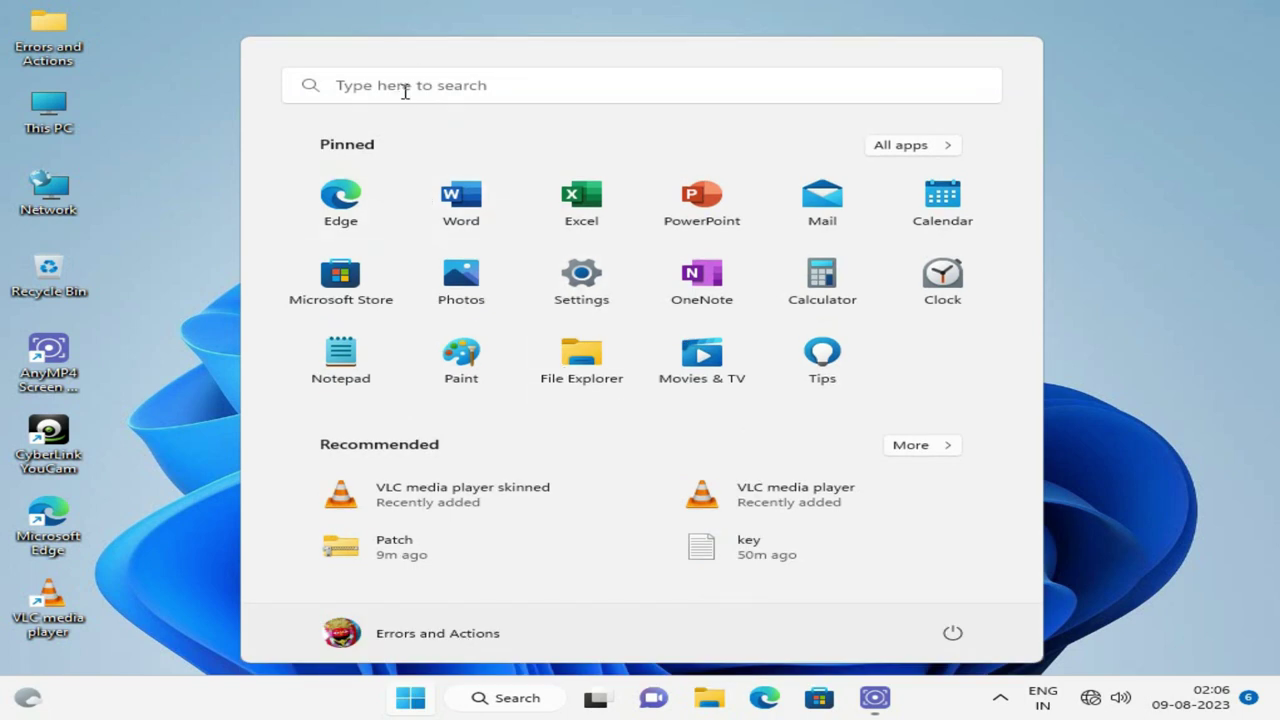
left_click(308, 178)
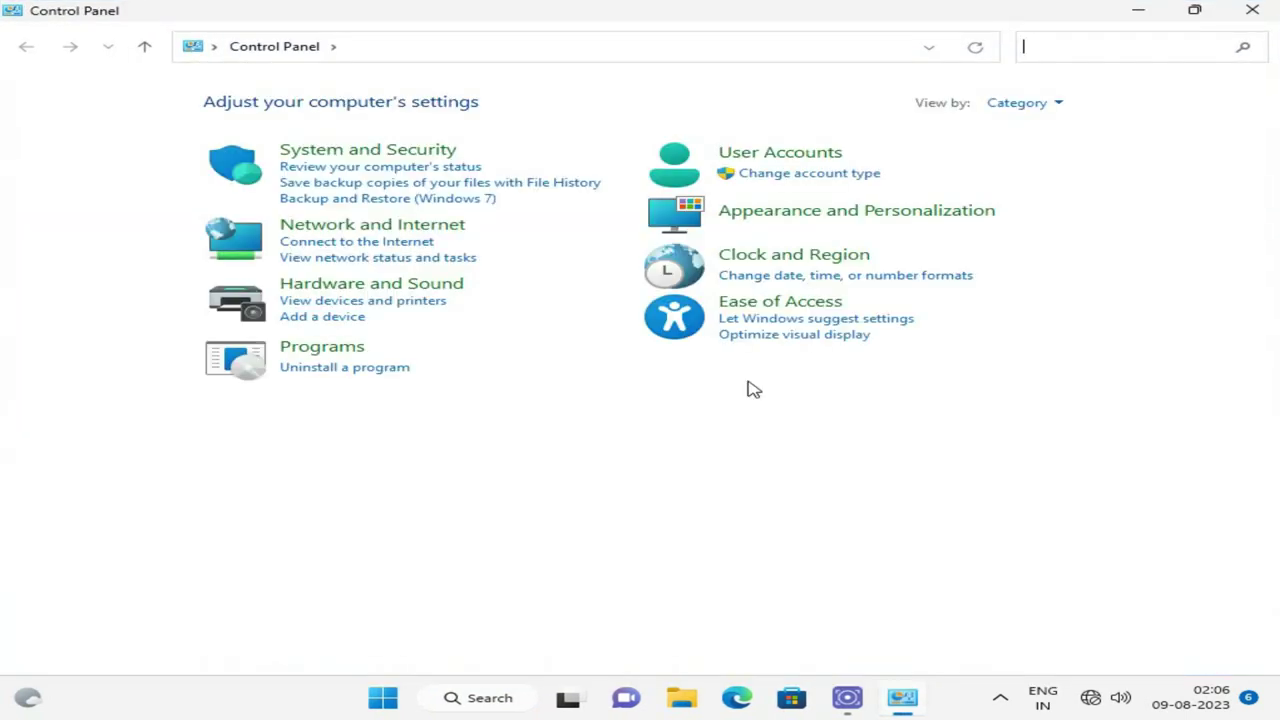
left_click(795, 157)
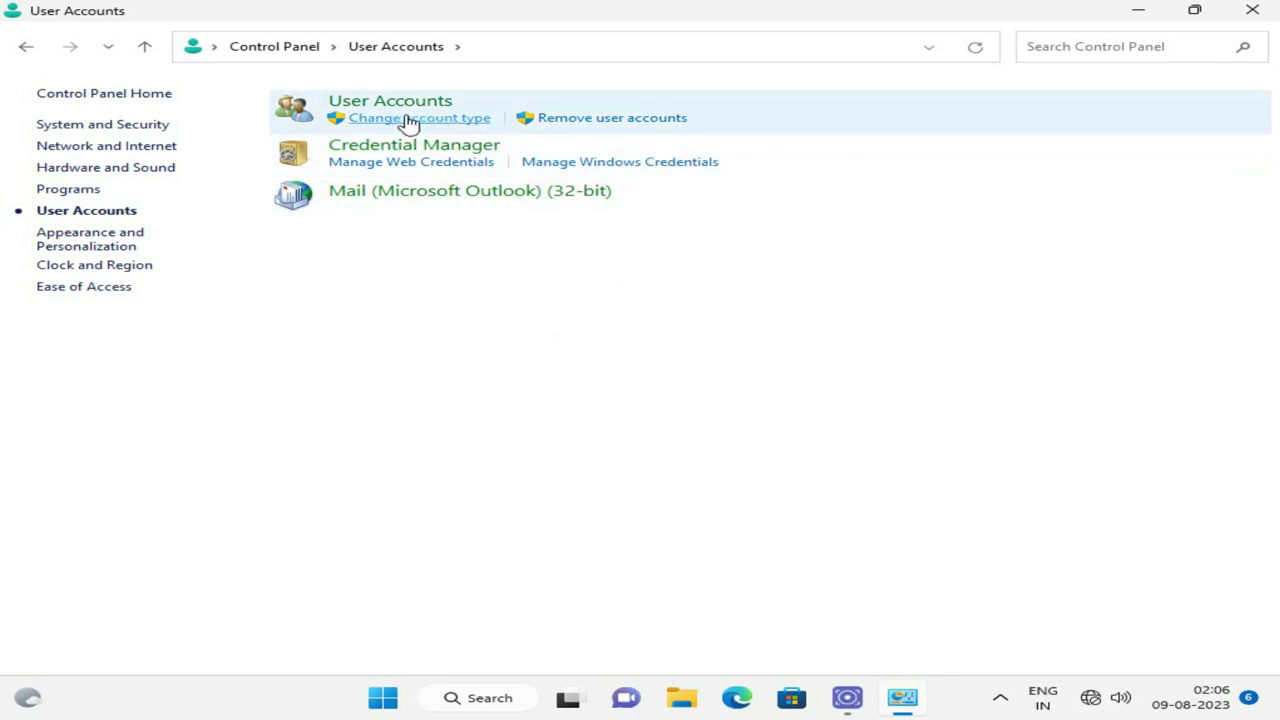
left_click(405, 118)
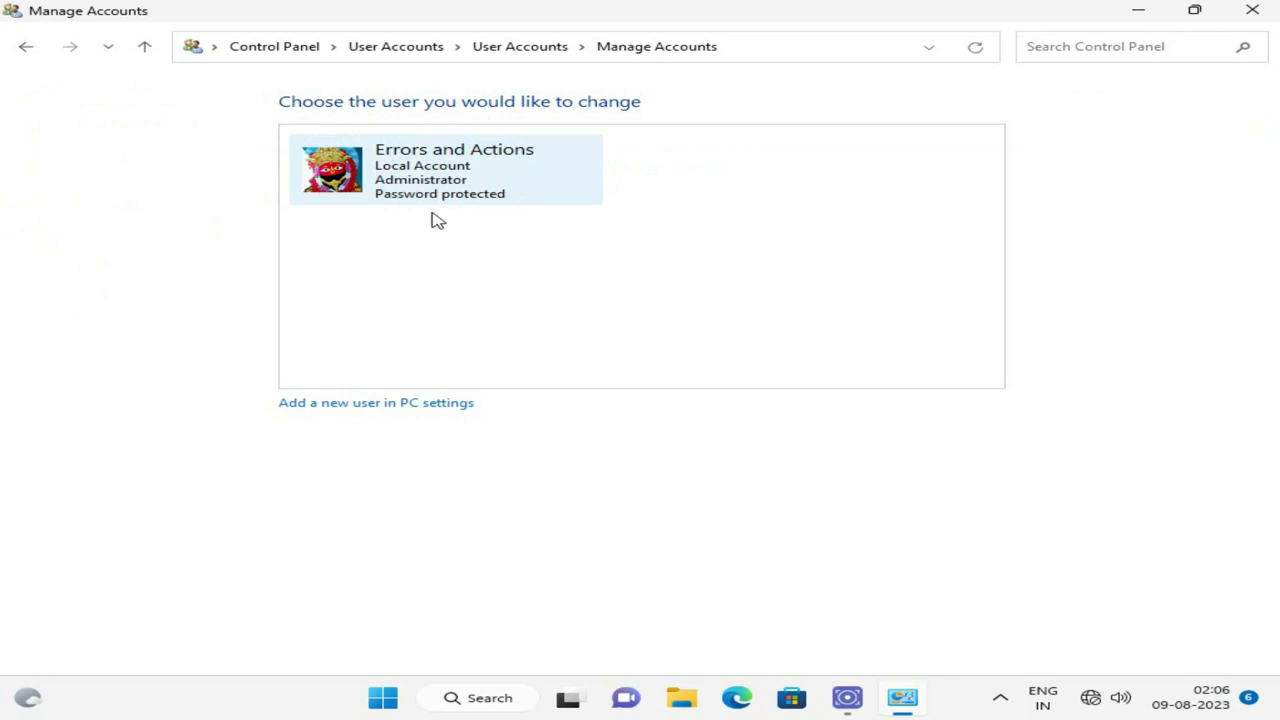
left_click(430, 170)
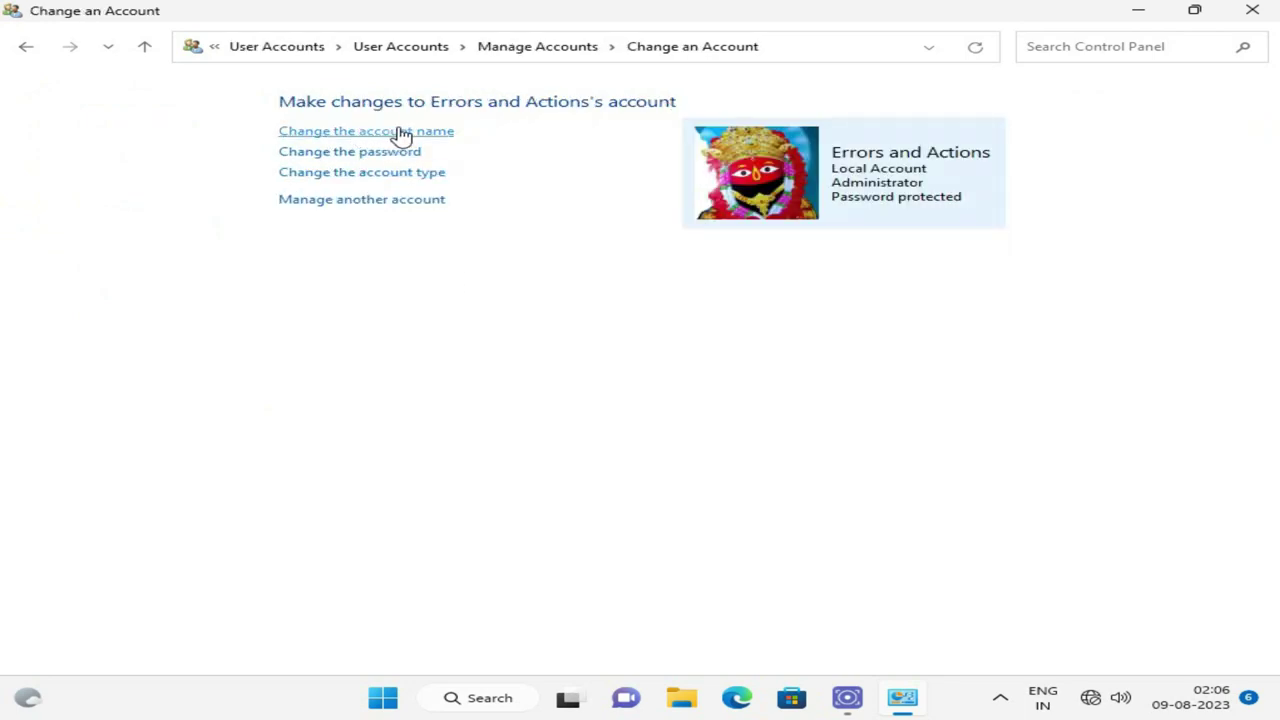
left_click(400, 133)
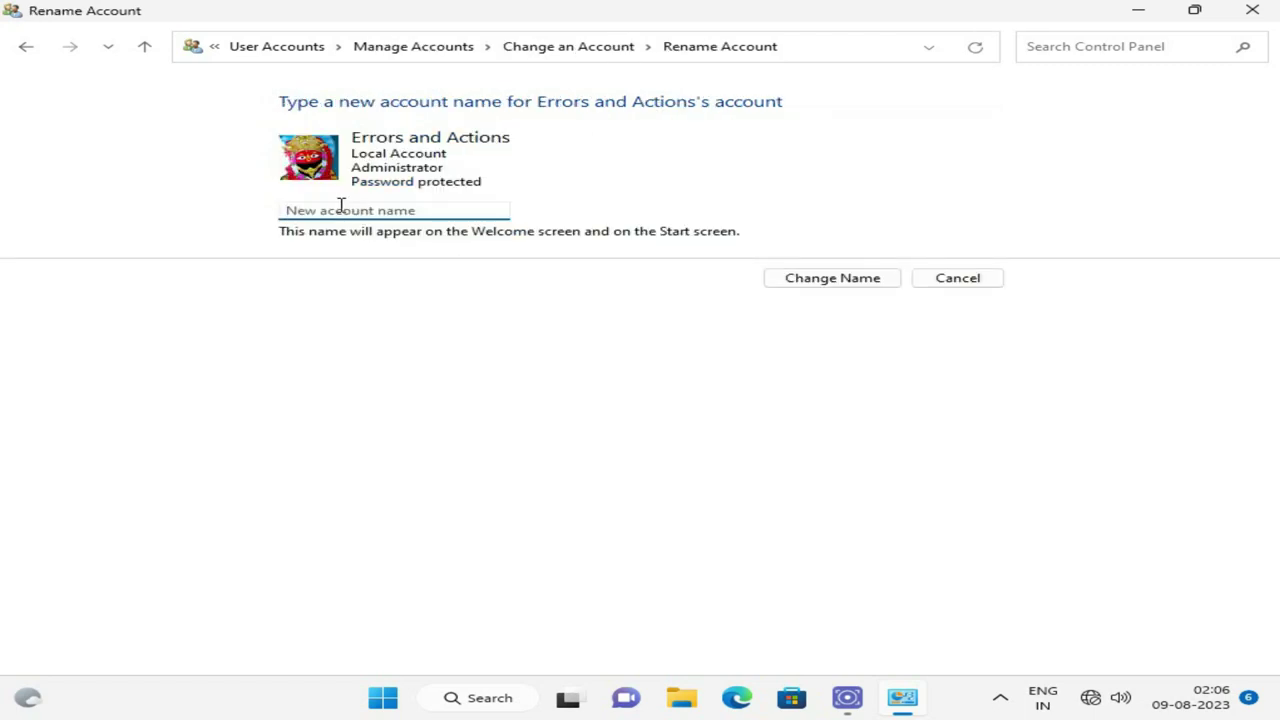
- Apply the new account name, cancel out of the password page unchanged, and close Control Panel
left_click(325, 214)
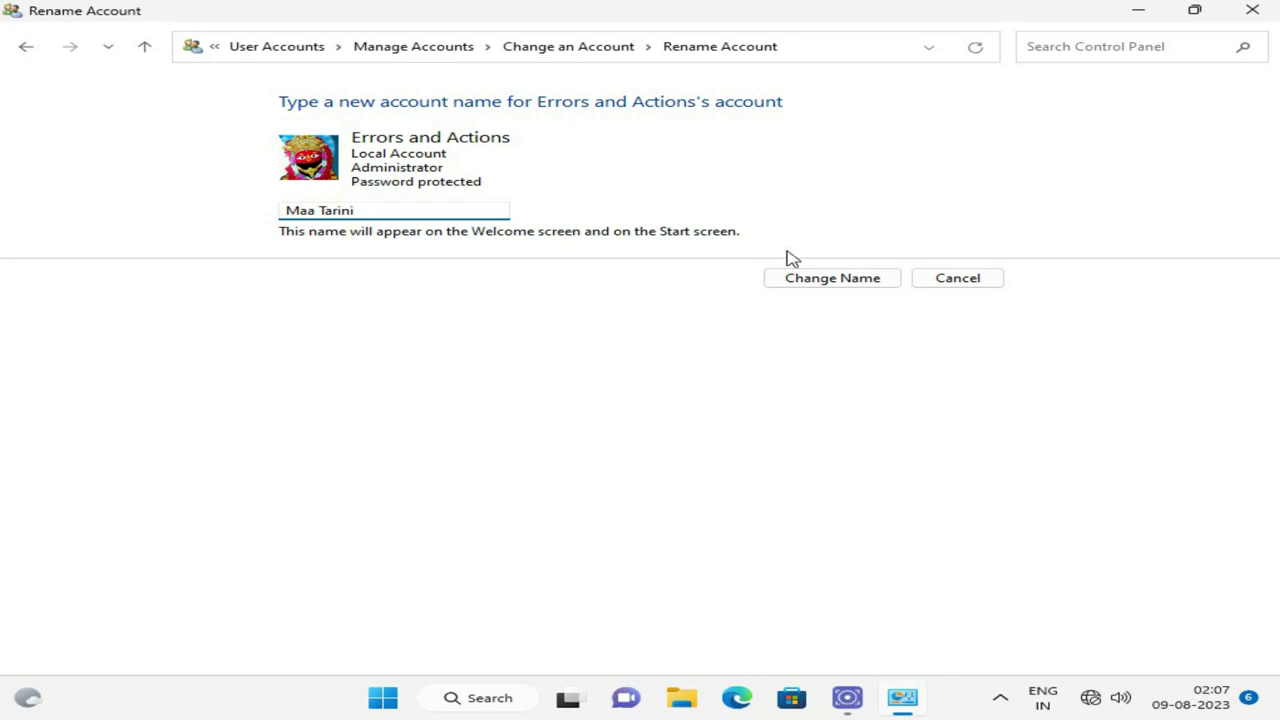
left_click(834, 280)
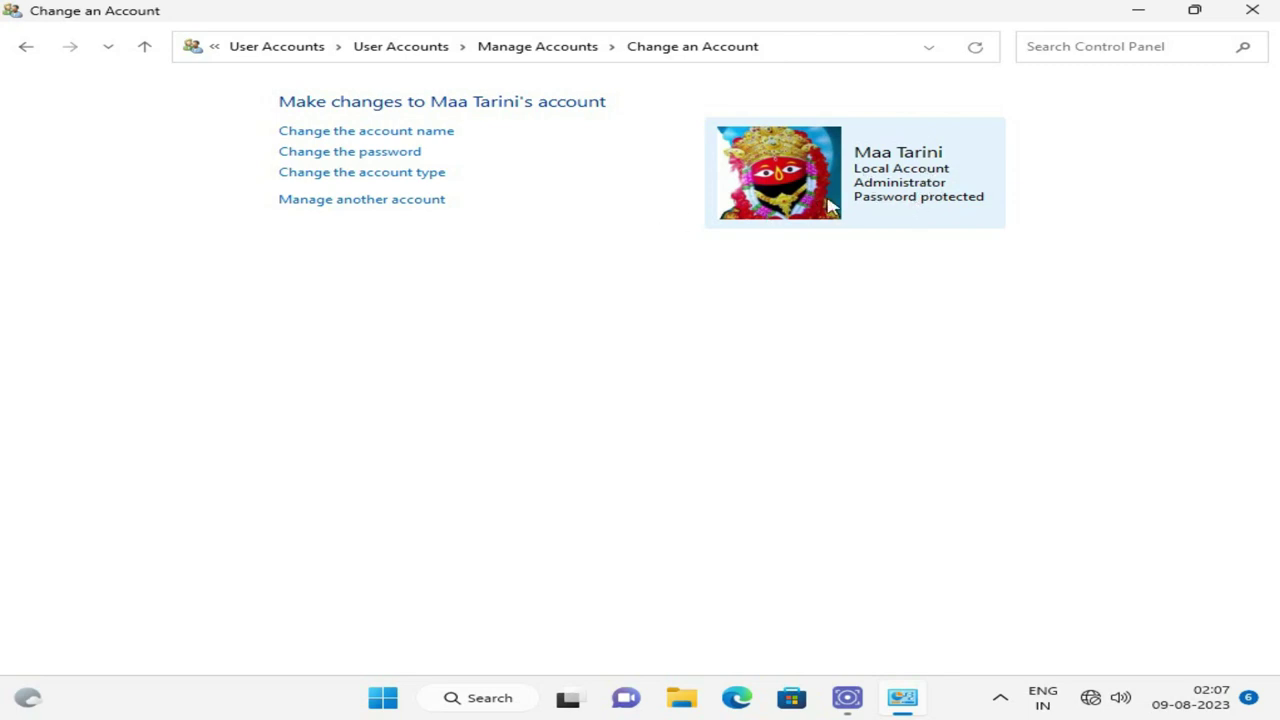
left_click(390, 155)
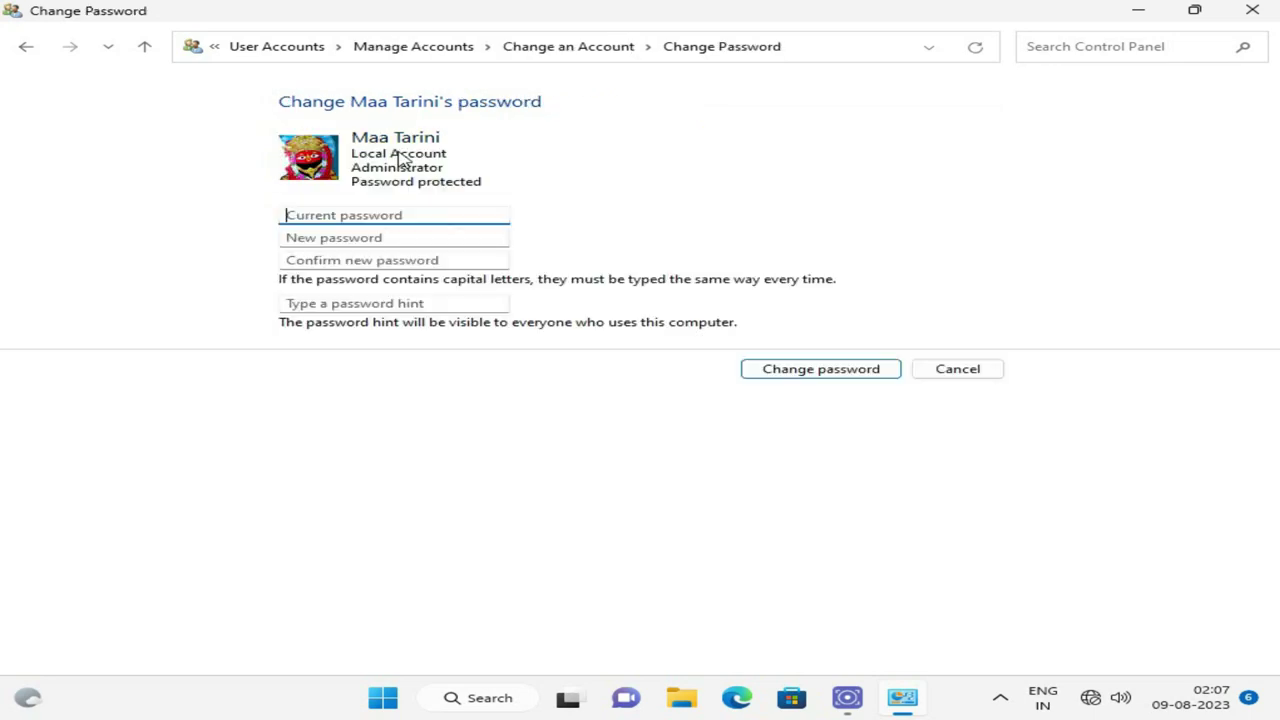
left_click(289, 238)
left_click(322, 260)
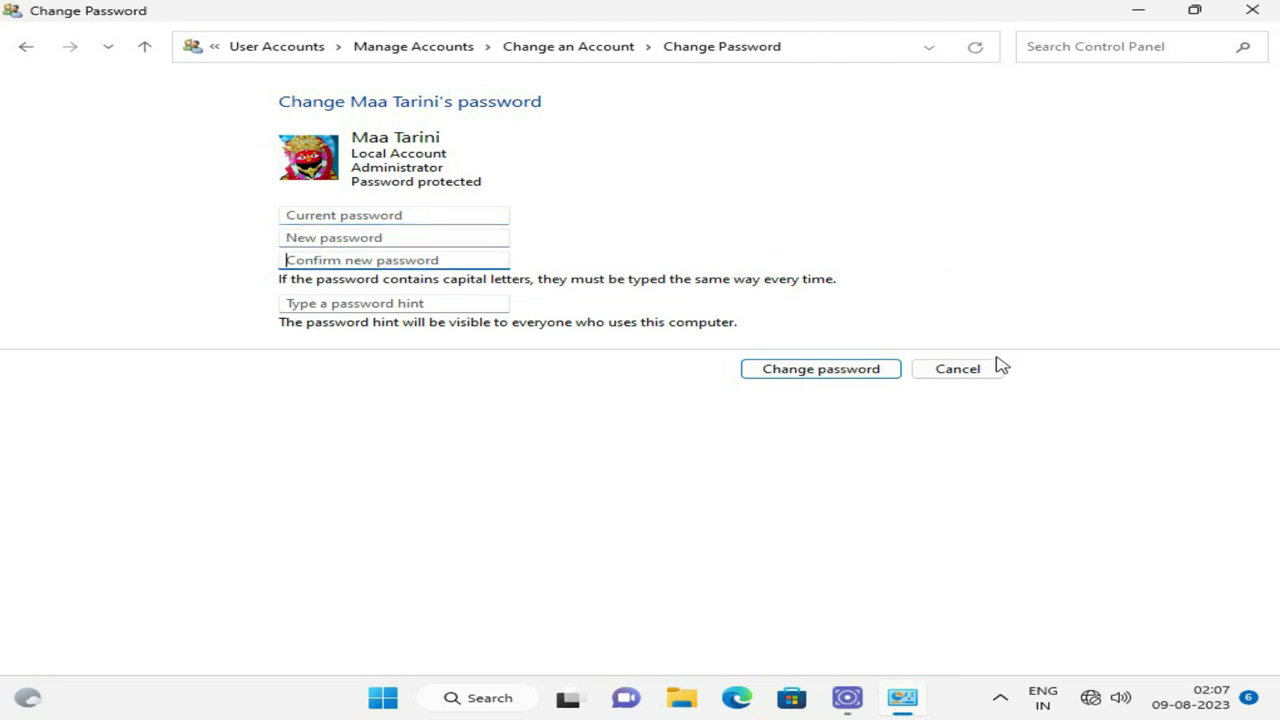
left_click(966, 368)
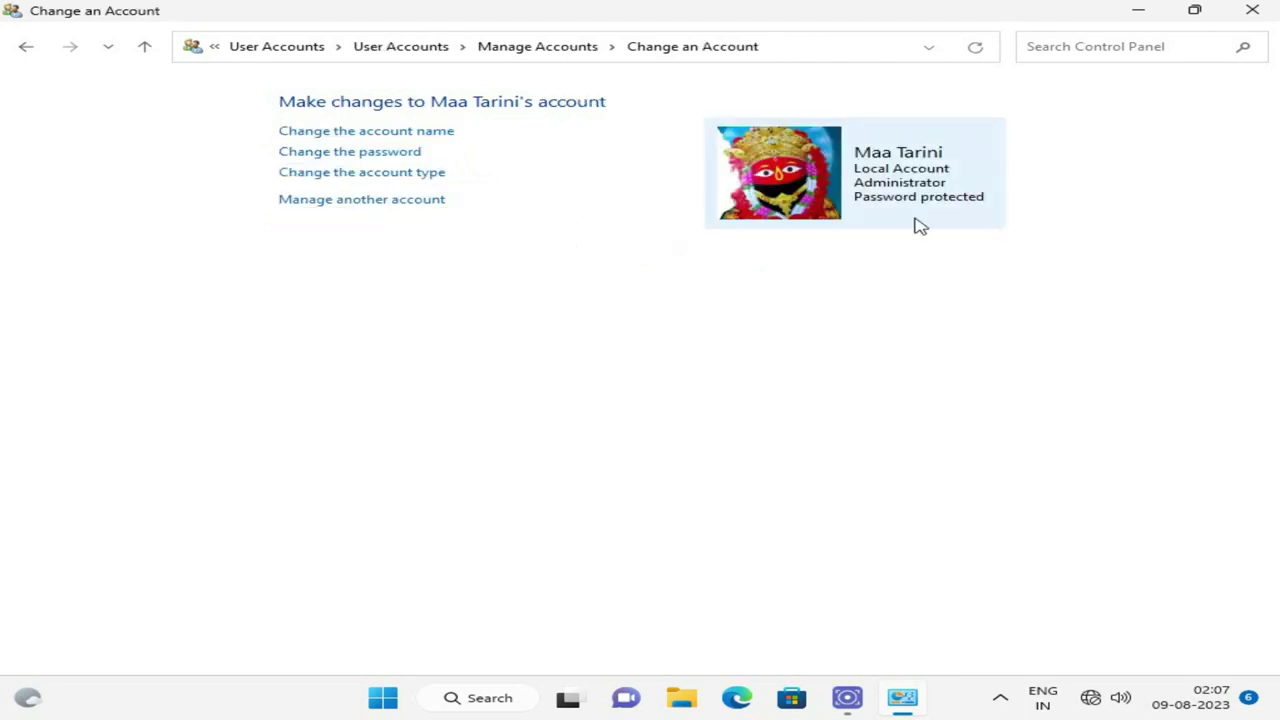
left_click(1252, 10)
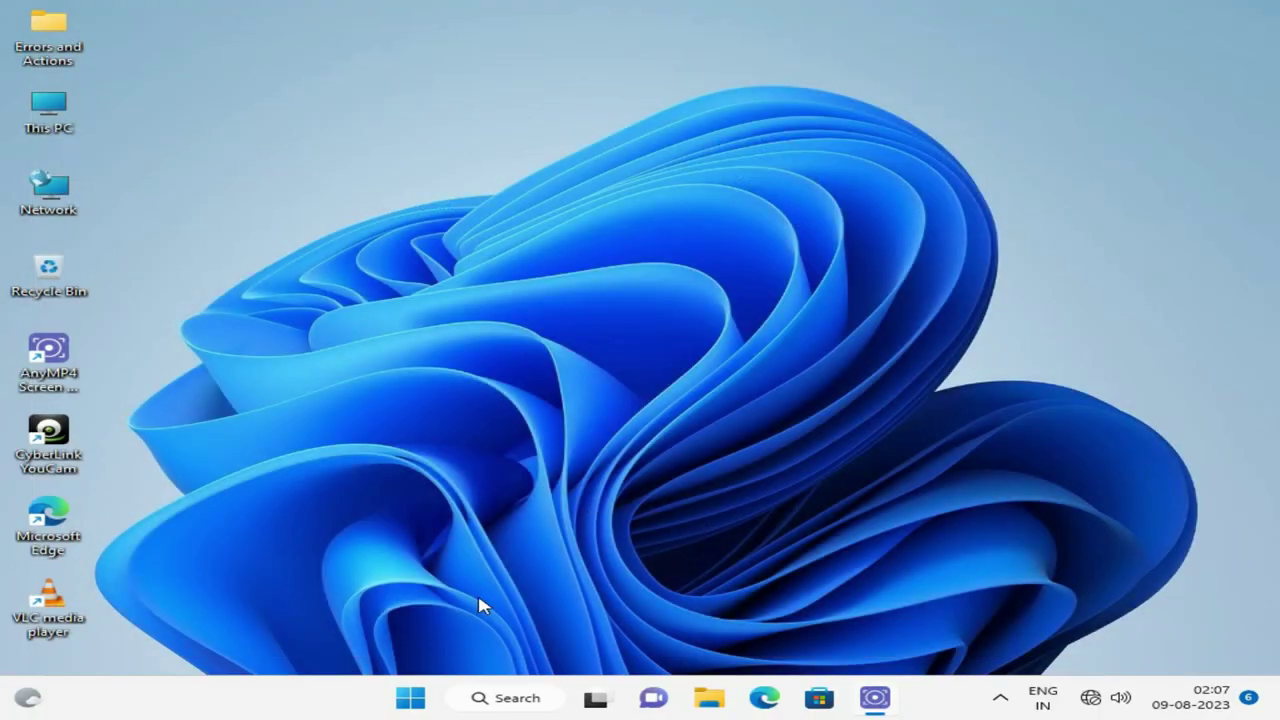
- Launch Run via Start search and enter netplwiz in its Open box
left_click(411, 698)
left_click(372, 88)
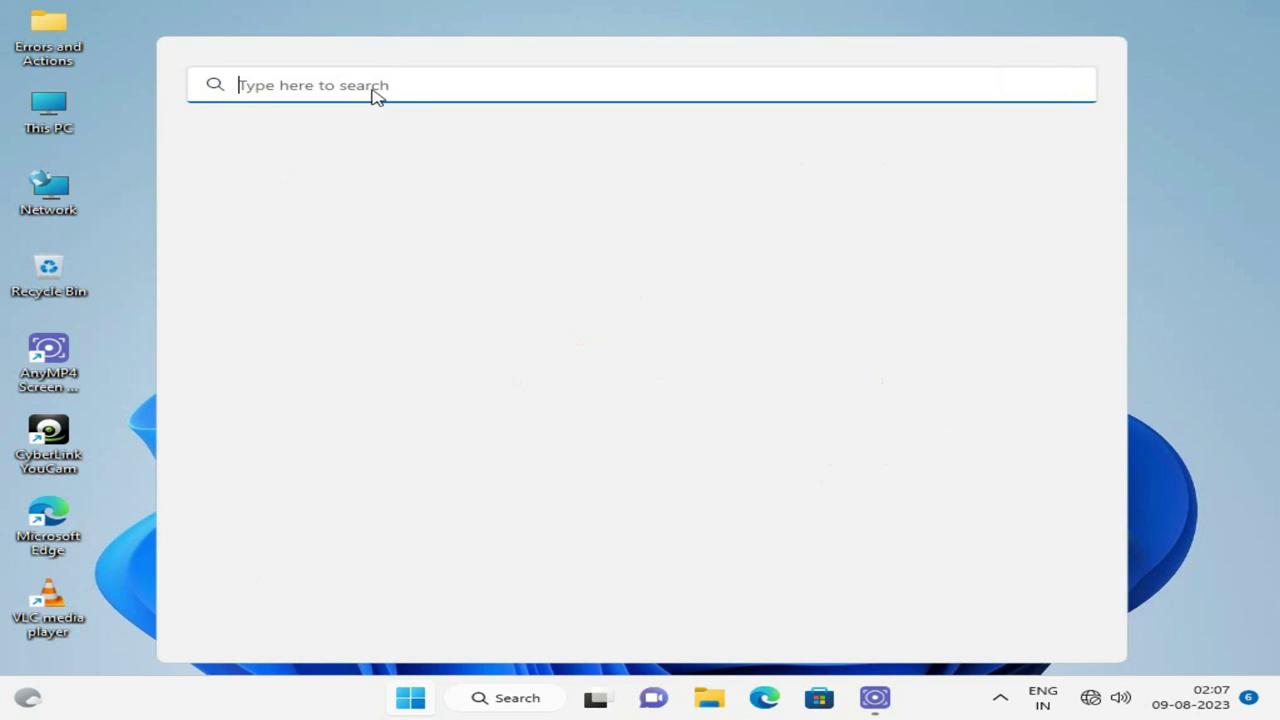
type("run")
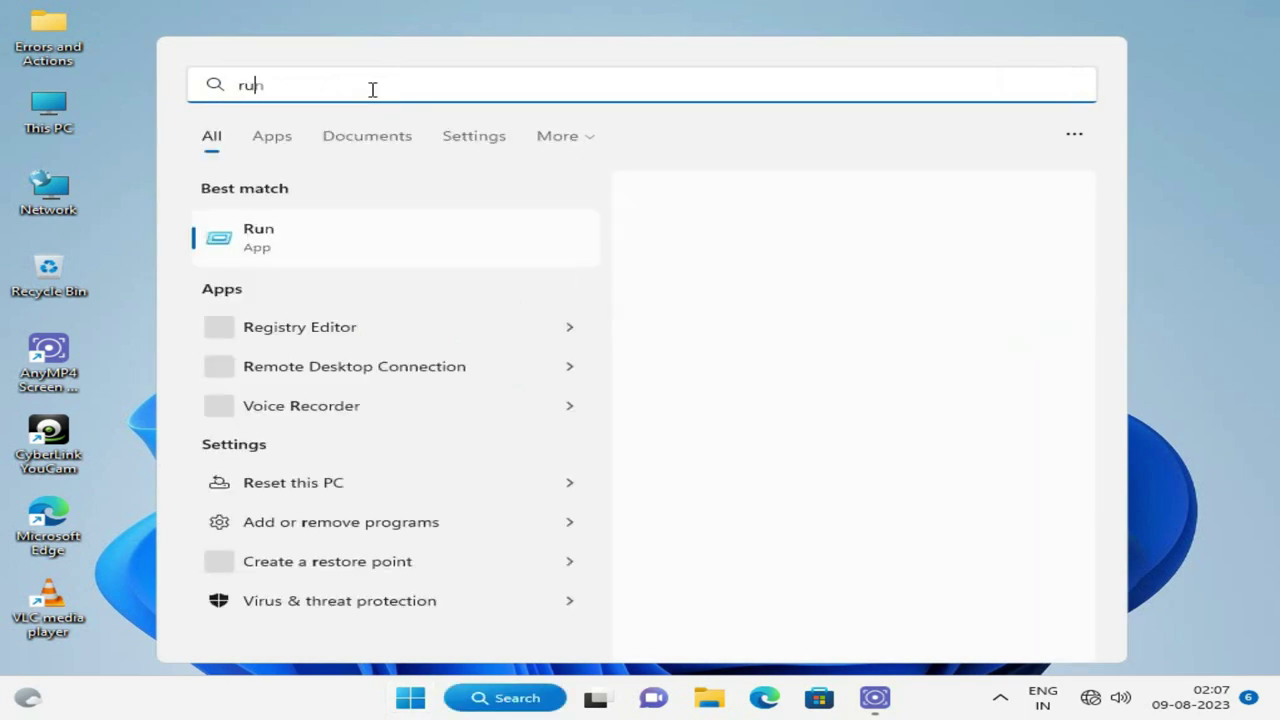
left_click(245, 240)
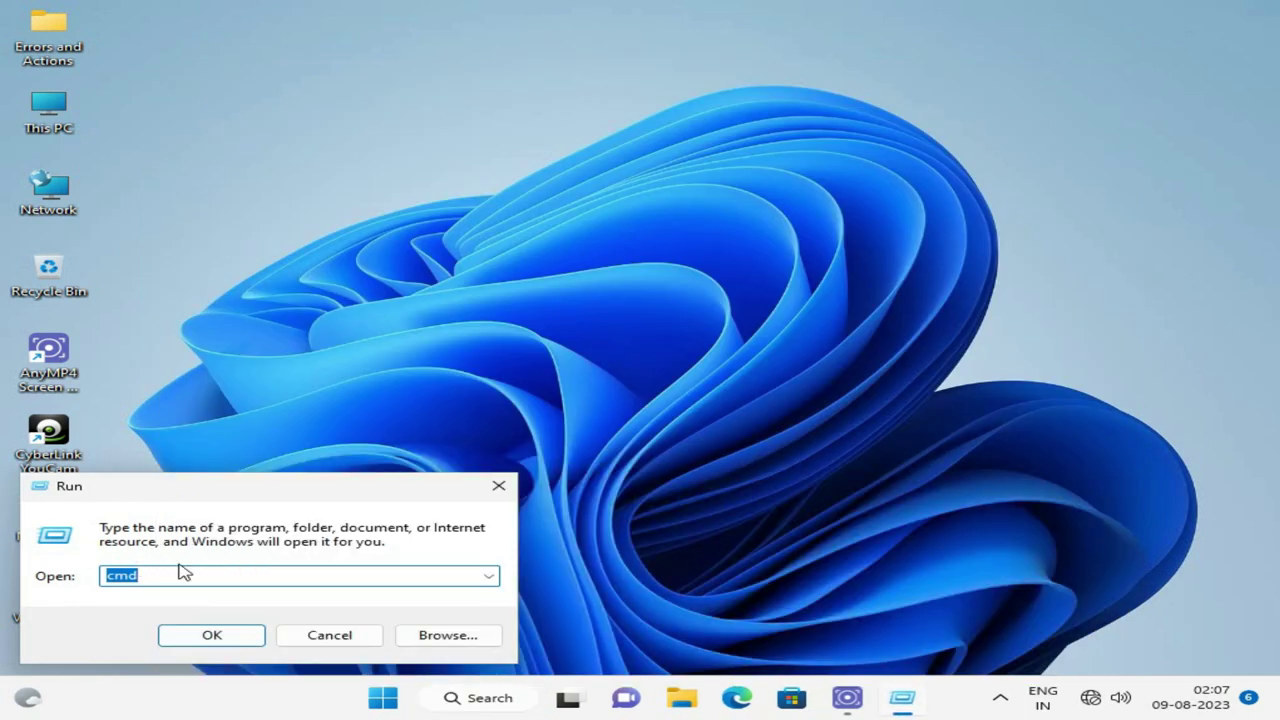
type("netpl")
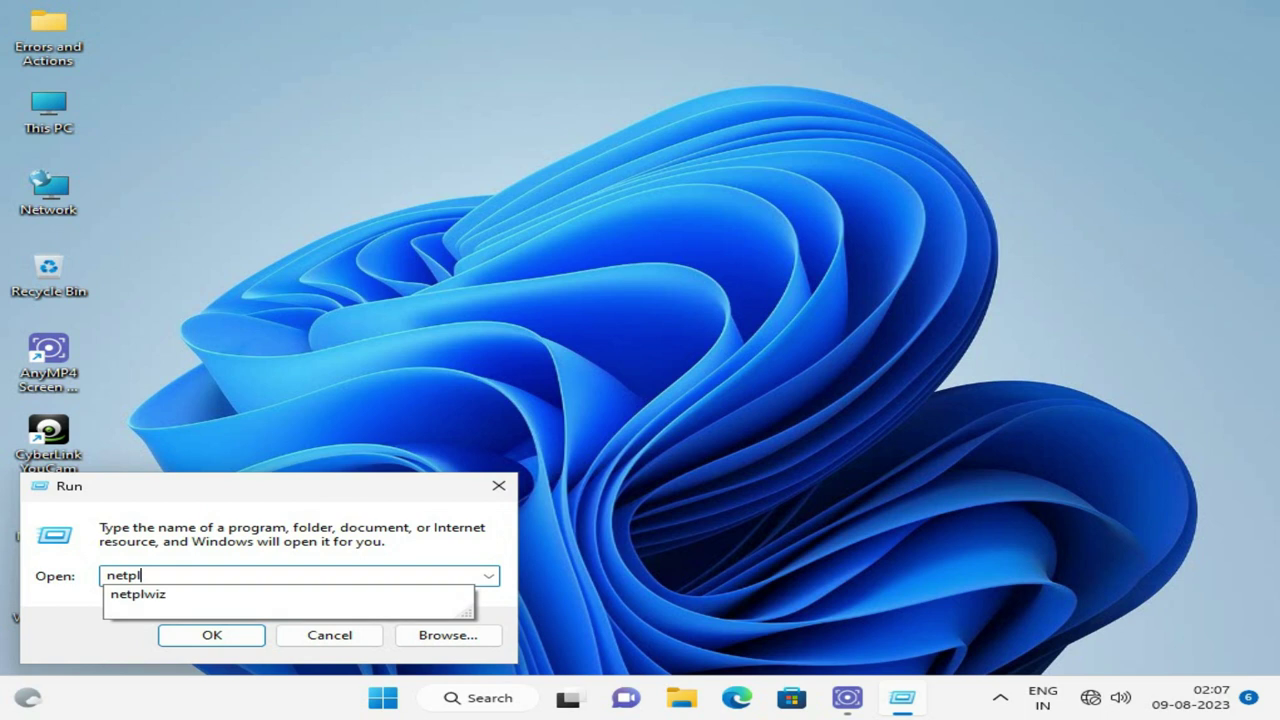
type("wiz")
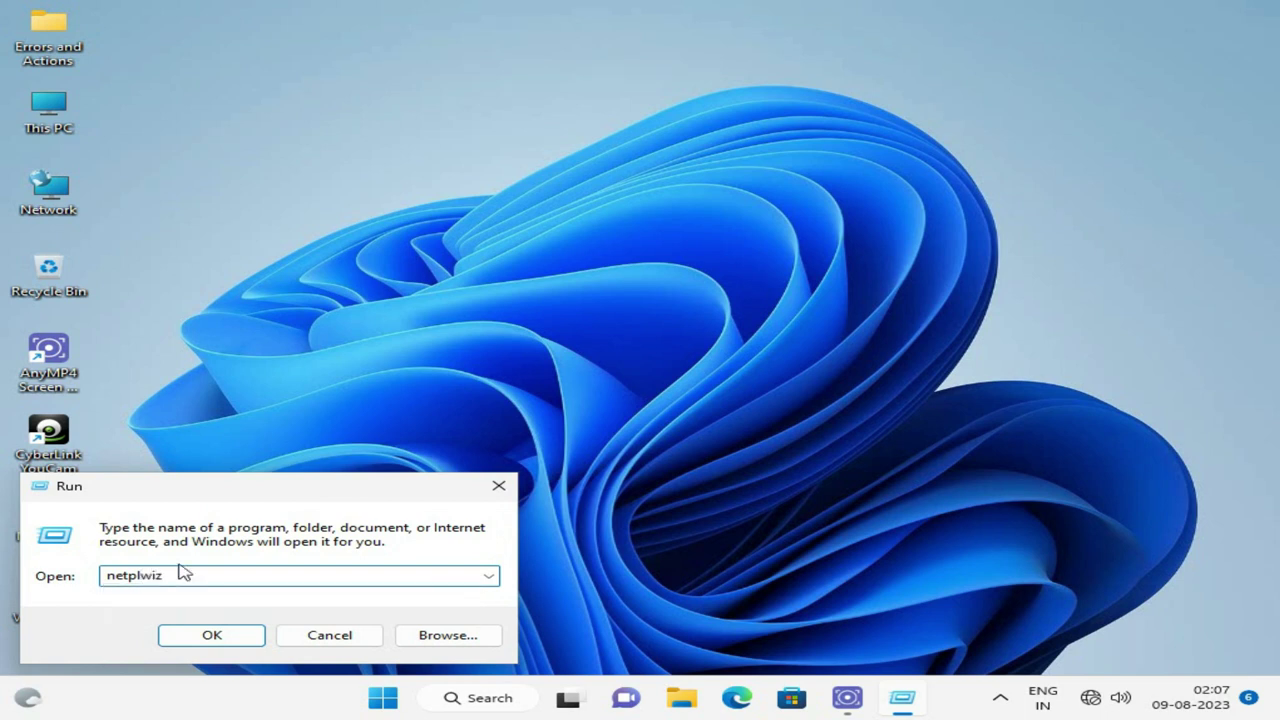
- Run netplwiz, enter a new user name in the account's properties, and close with OK
left_click(205, 638)
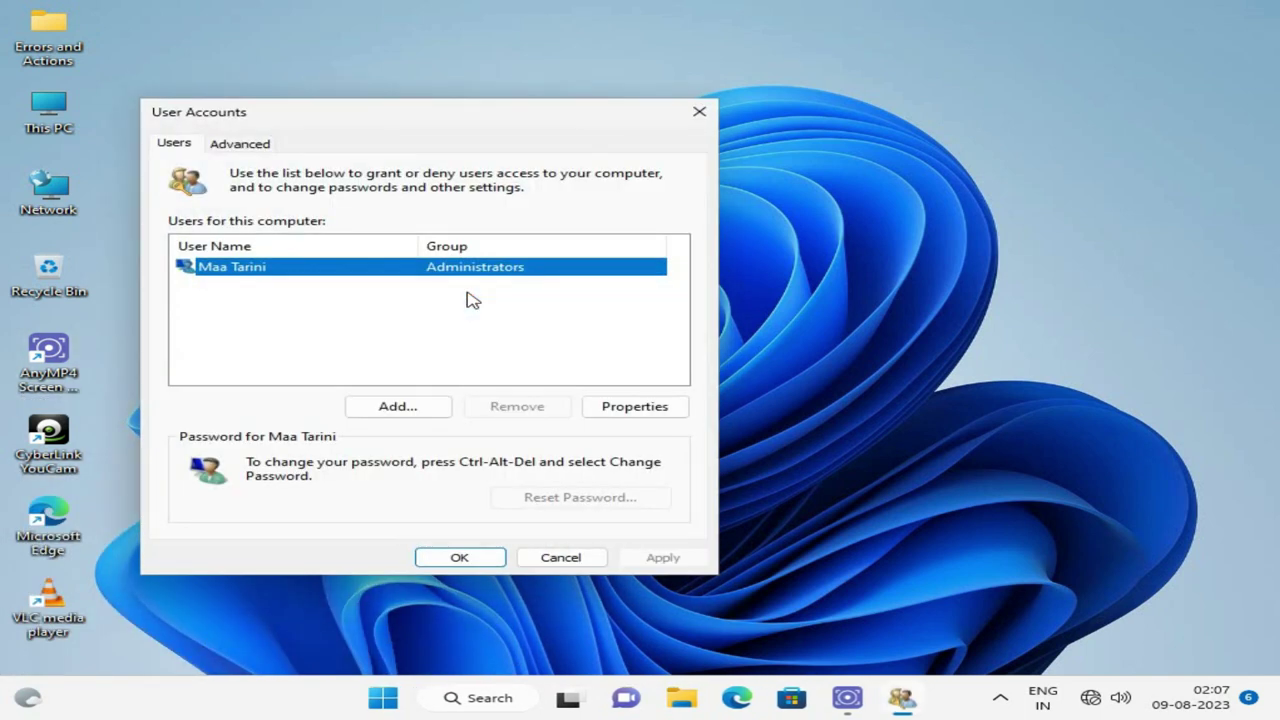
double_click(230, 268)
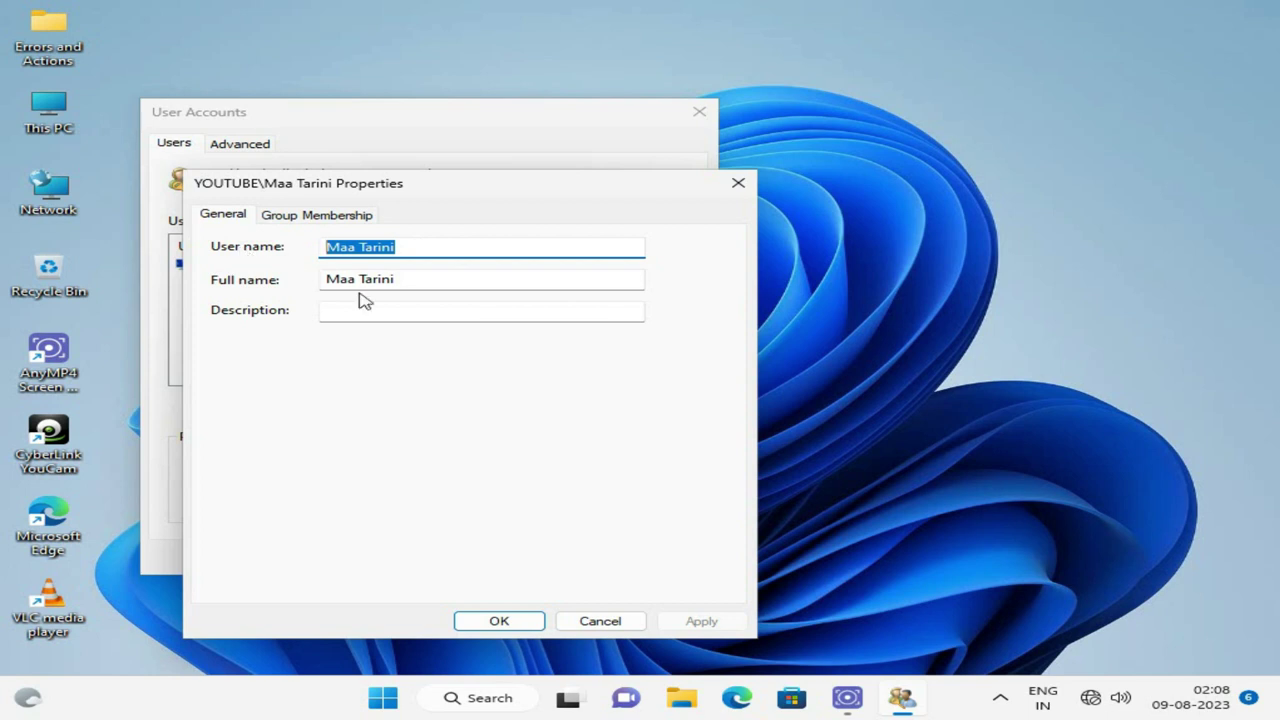
type("Bha")
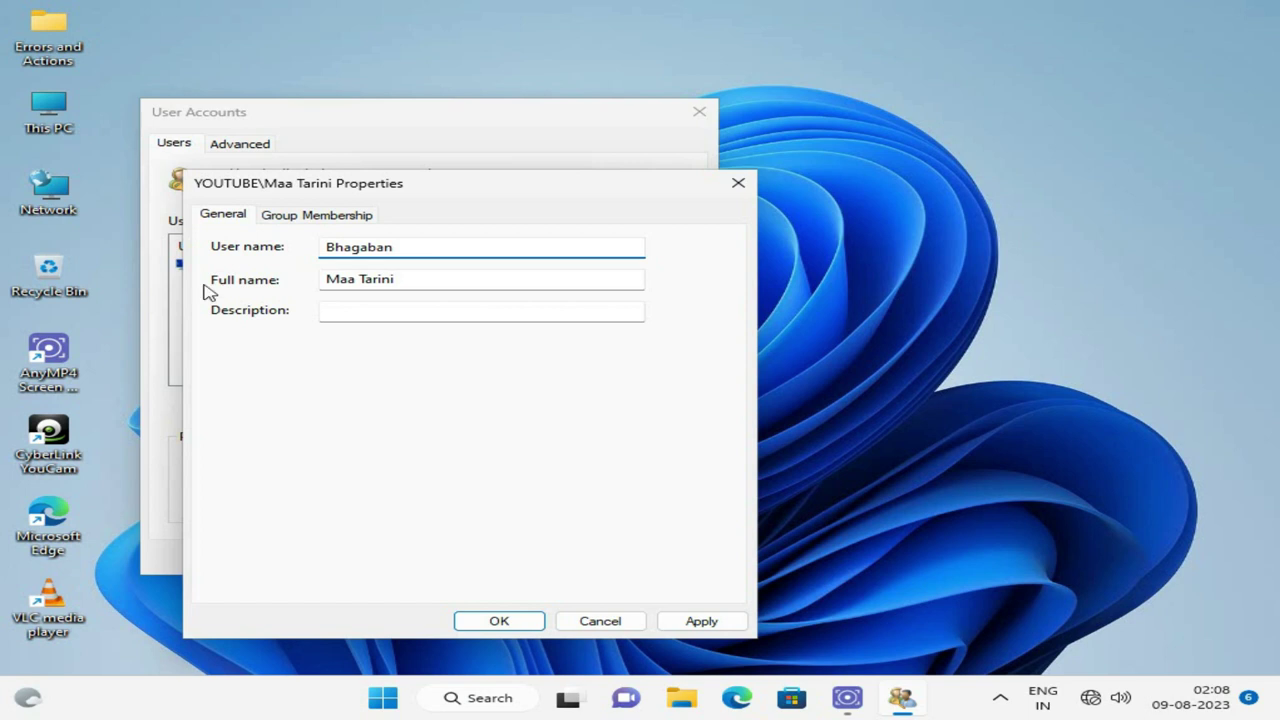
type("gaban")
left_click(508, 622)
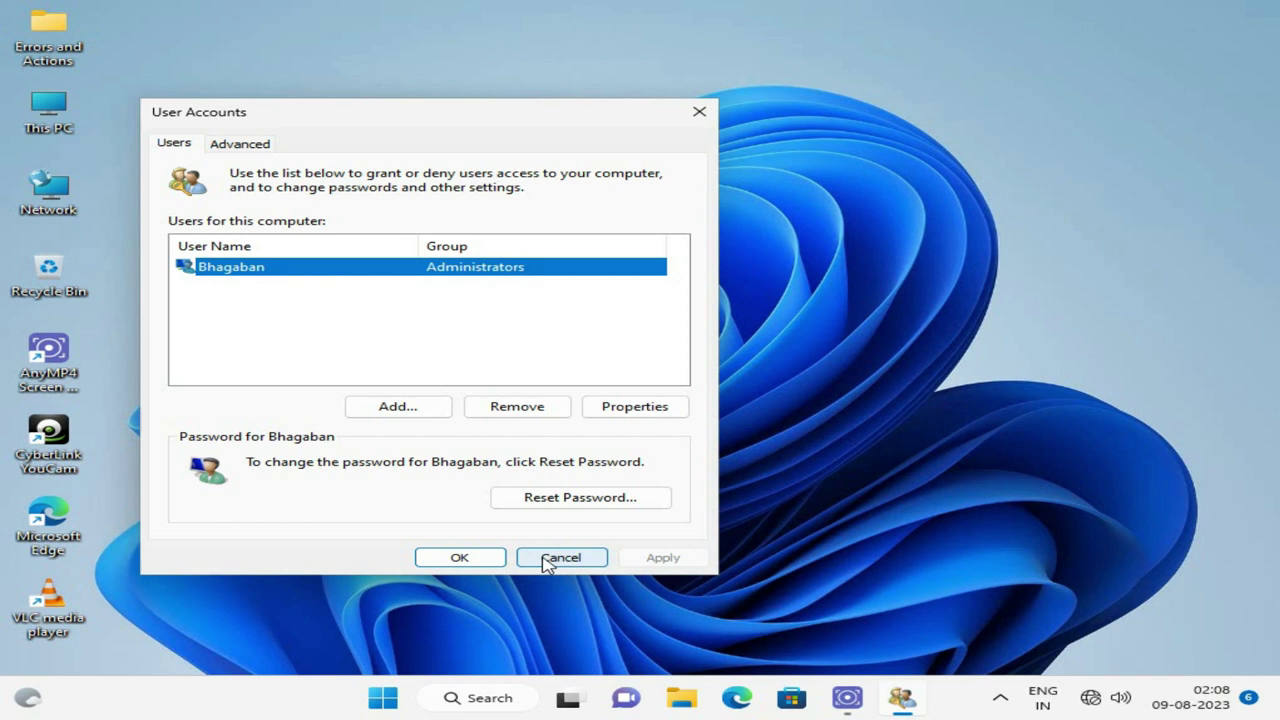
left_click(472, 559)
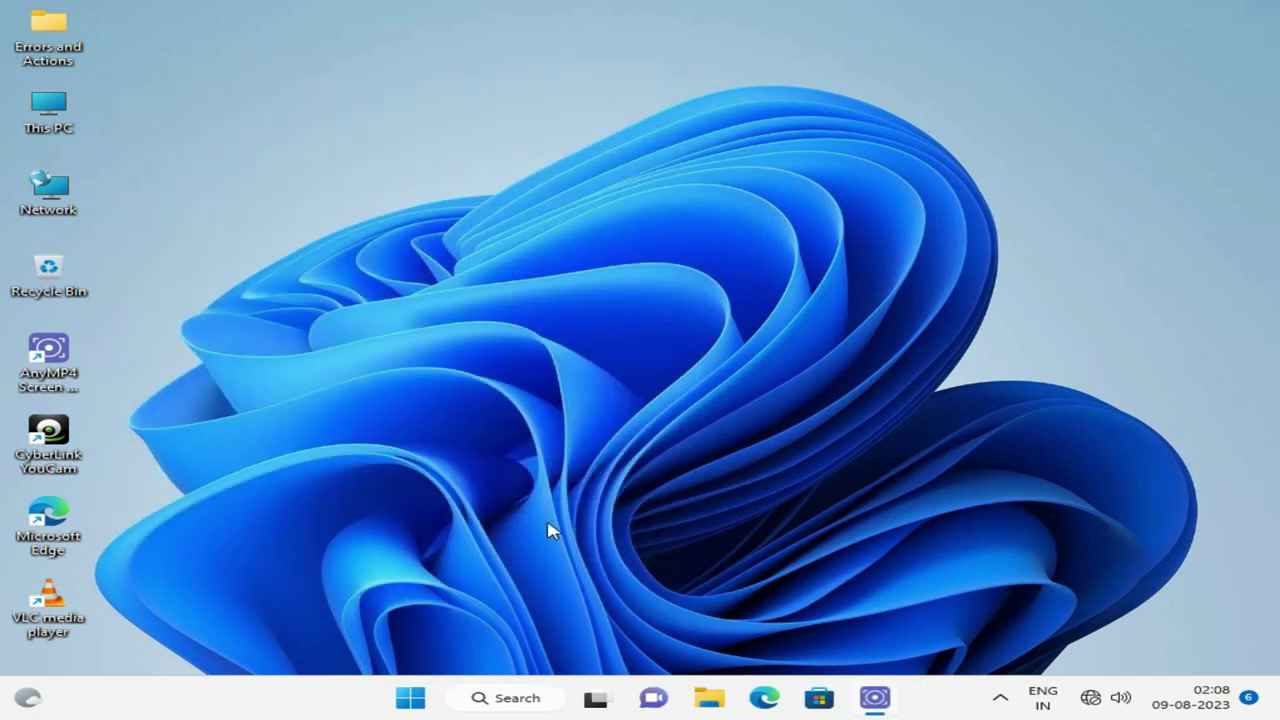
- Reopen Run from Start search, replace netplwiz with lusrmgr.msc, and run it
left_click(411, 697)
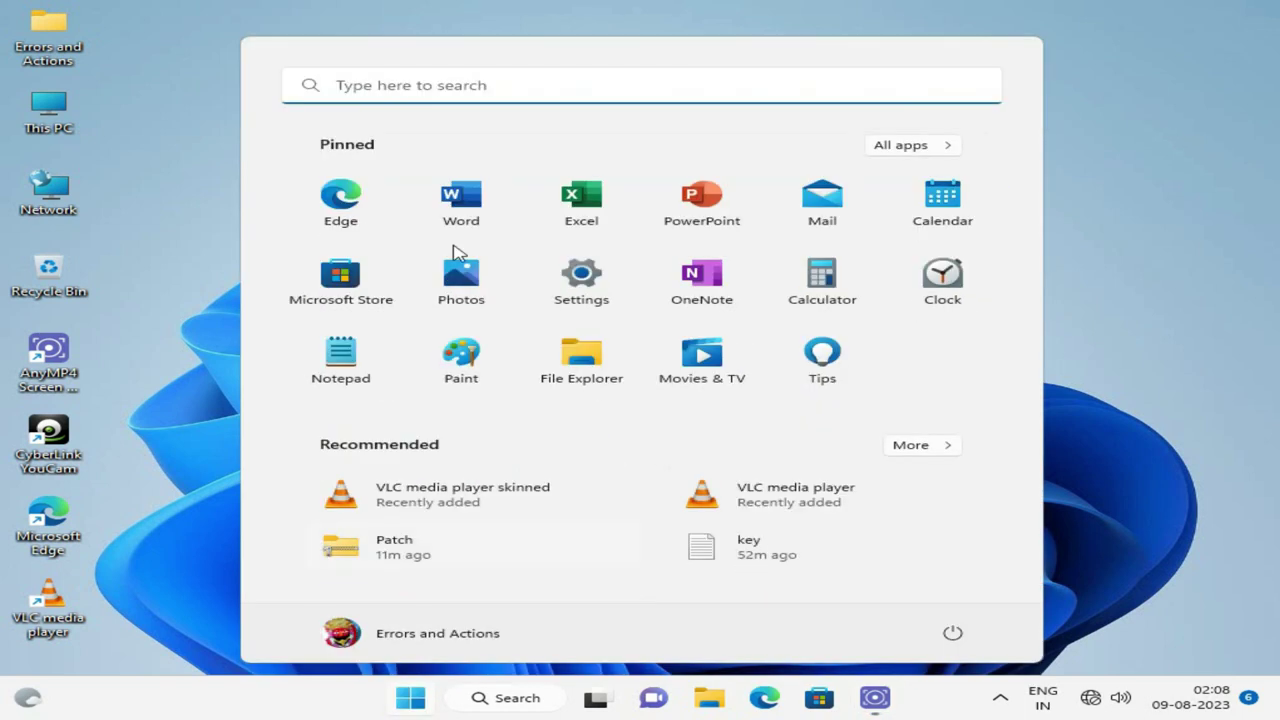
left_click(412, 86)
type("r")
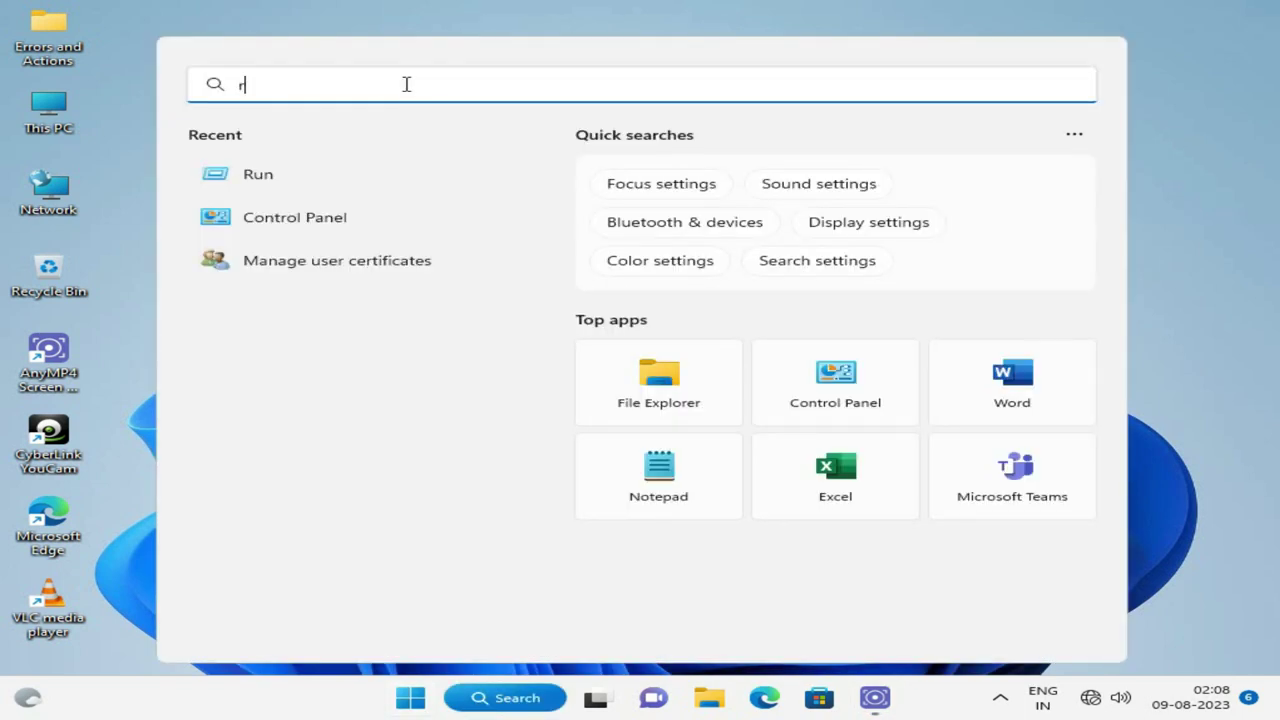
type("un")
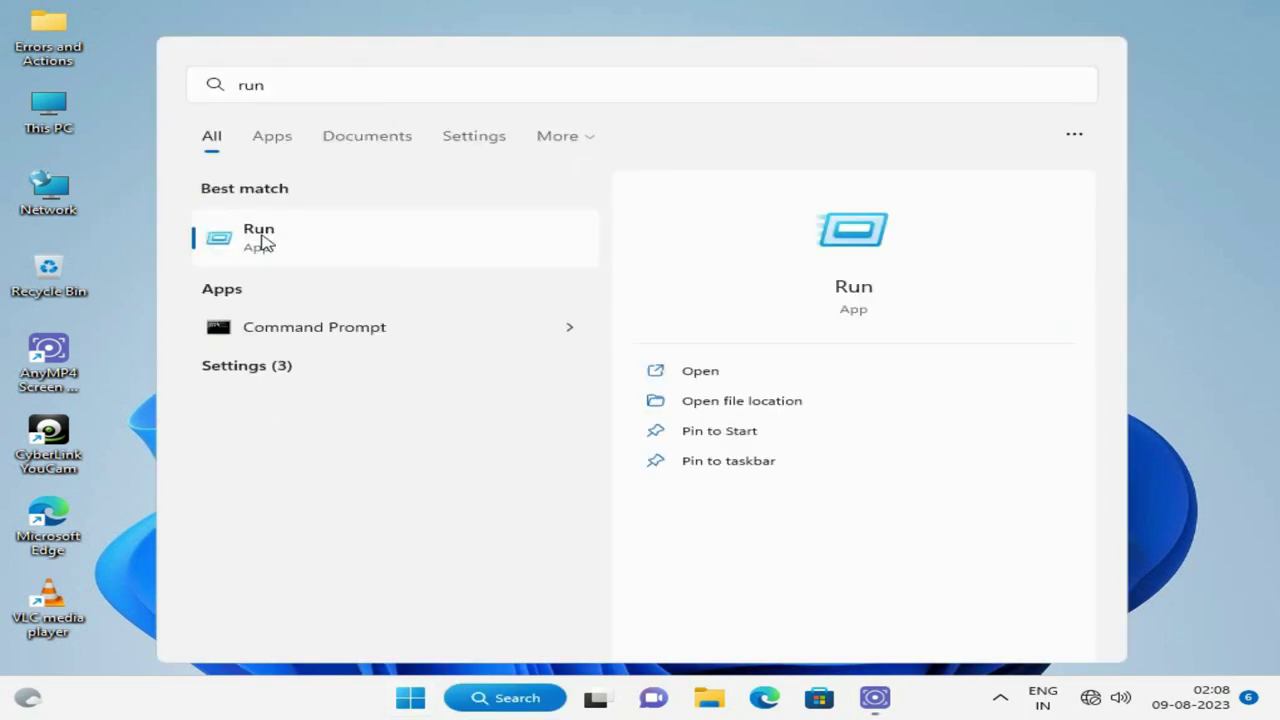
left_click(266, 244)
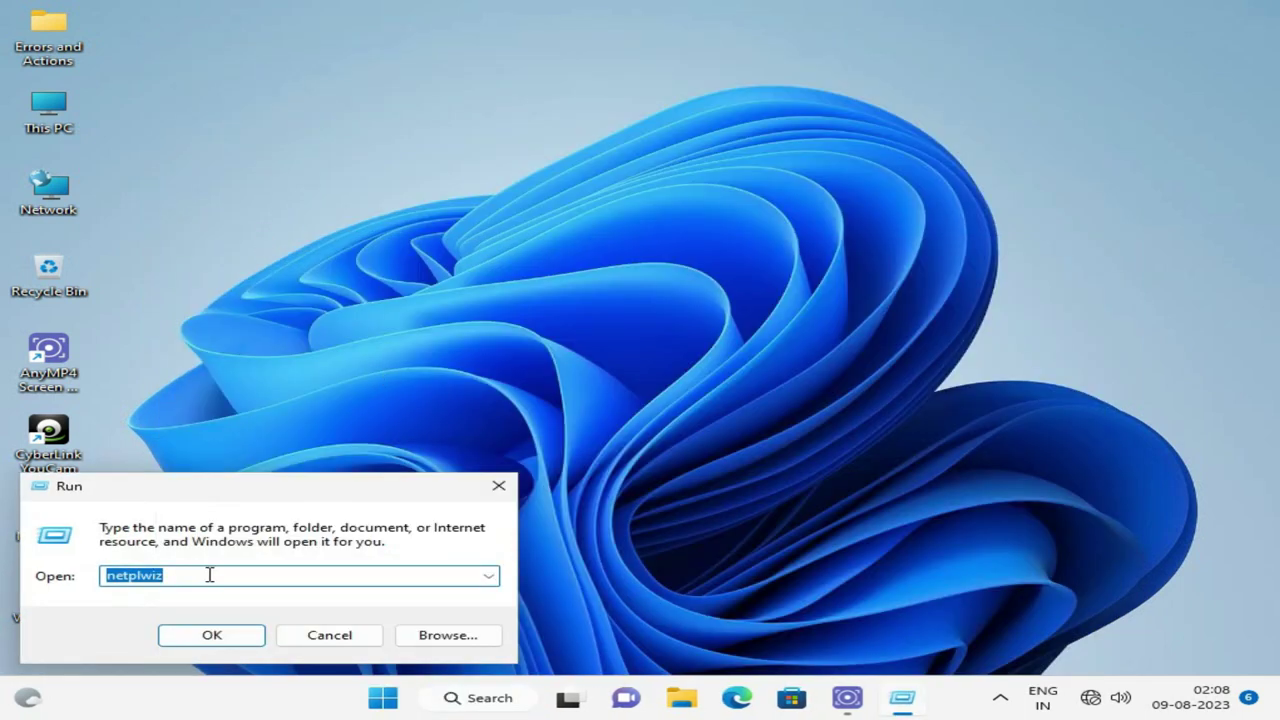
key("BackSpace")
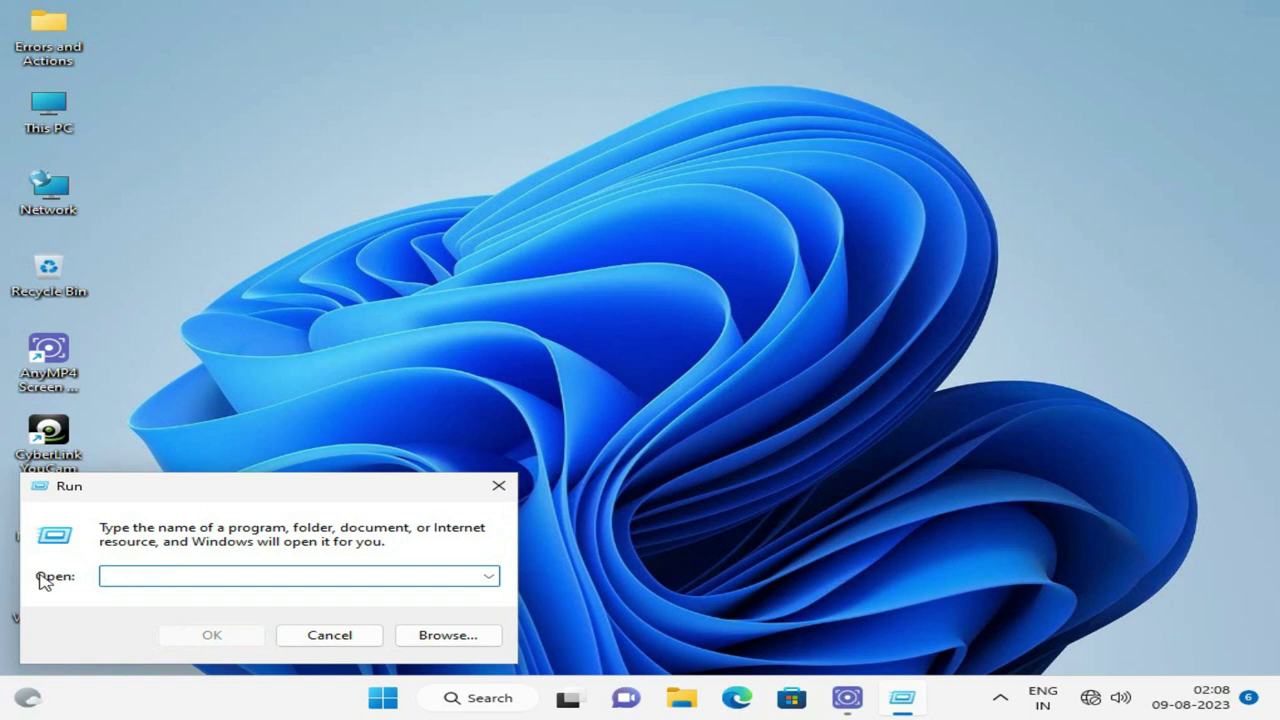
type("lusrmgr.msc")
left_click(218, 640)
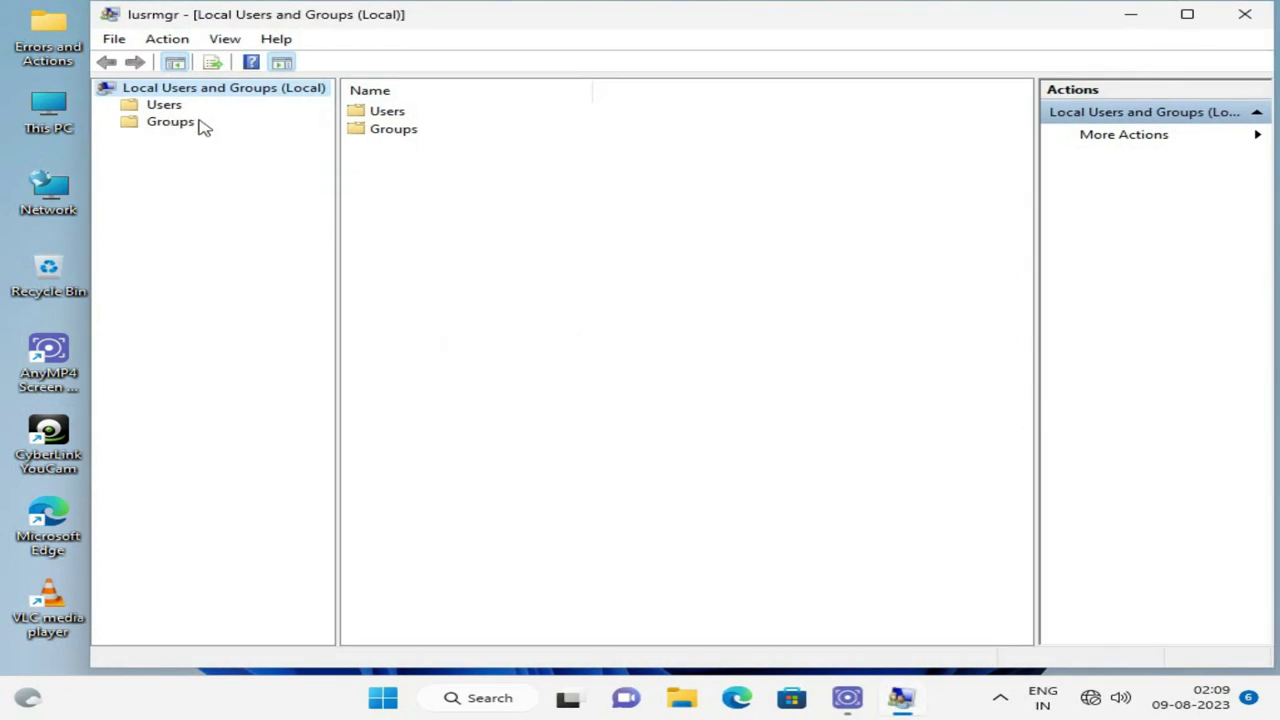
- In the Users folder, rename the administrator account to 'Errors and Actions'
left_click(164, 105)
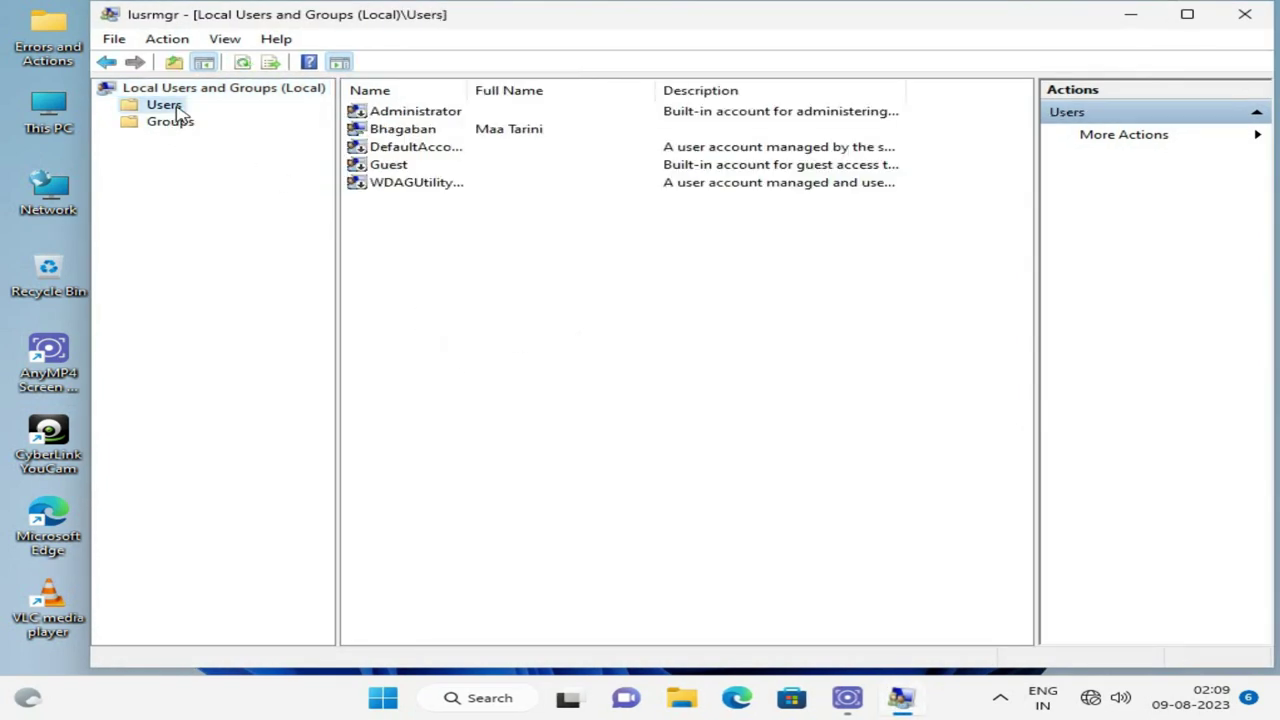
left_click(395, 131)
right_click(395, 133)
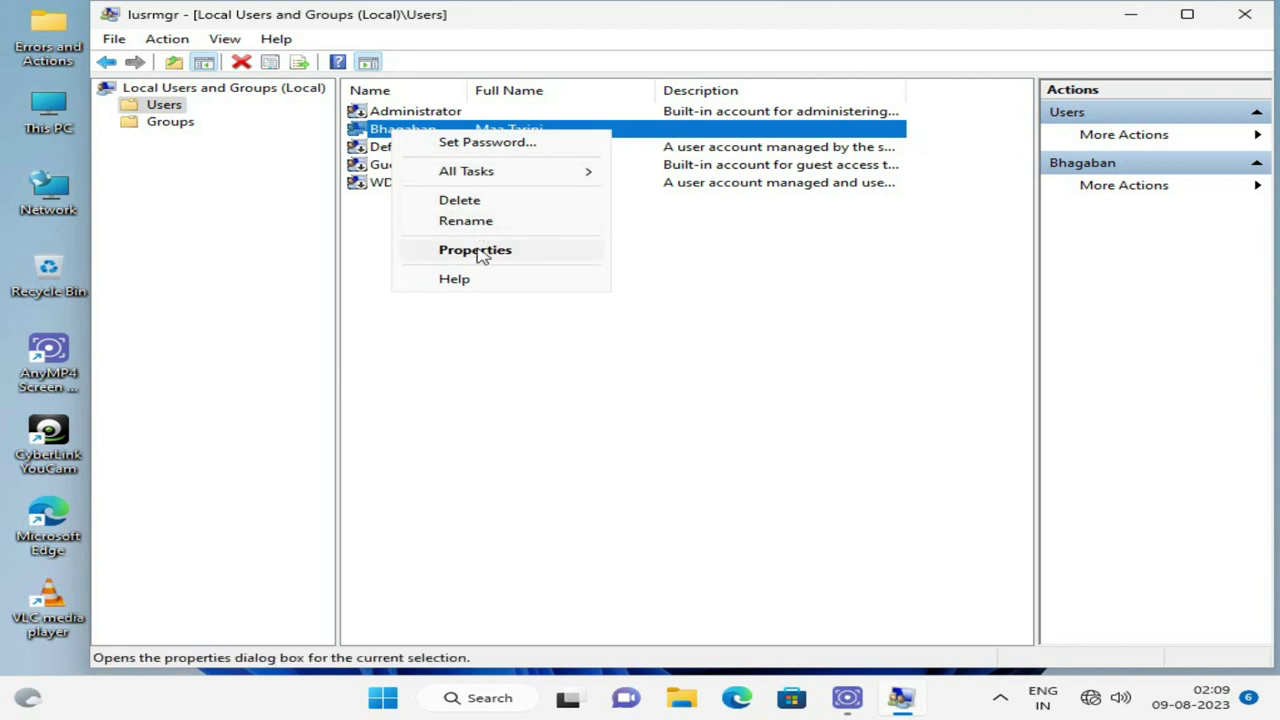
left_click(466, 221)
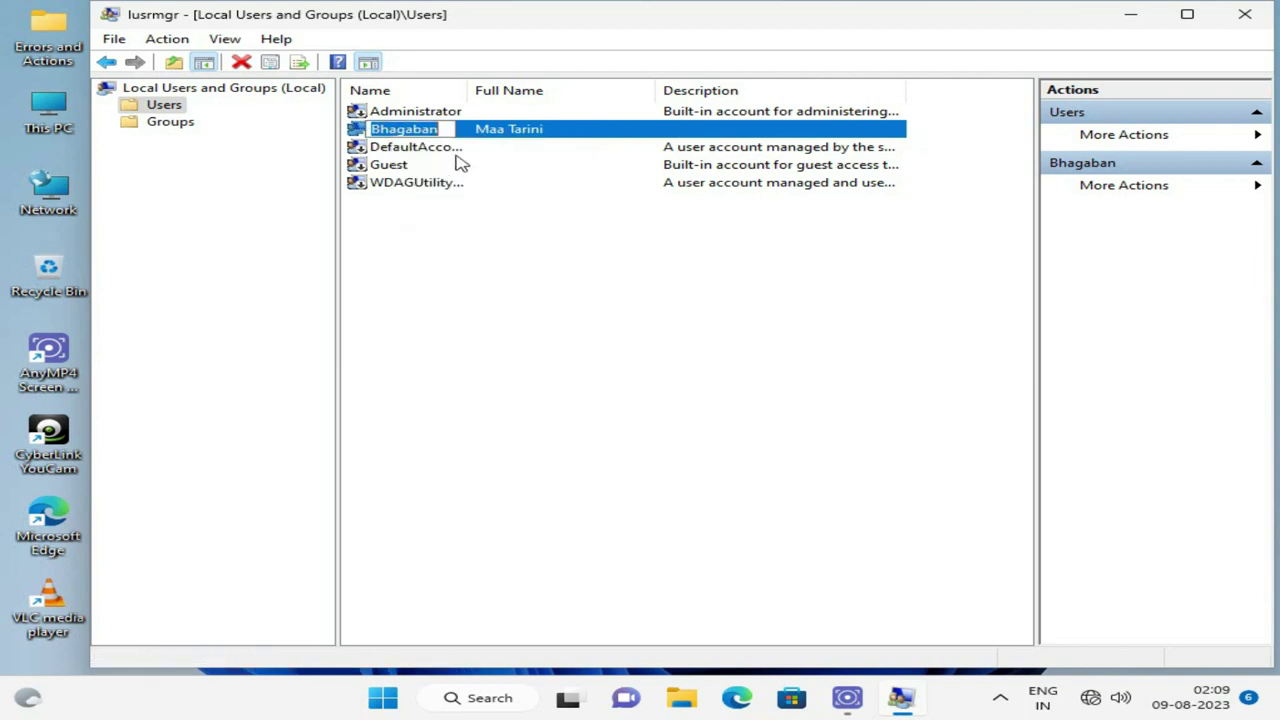
type("E")
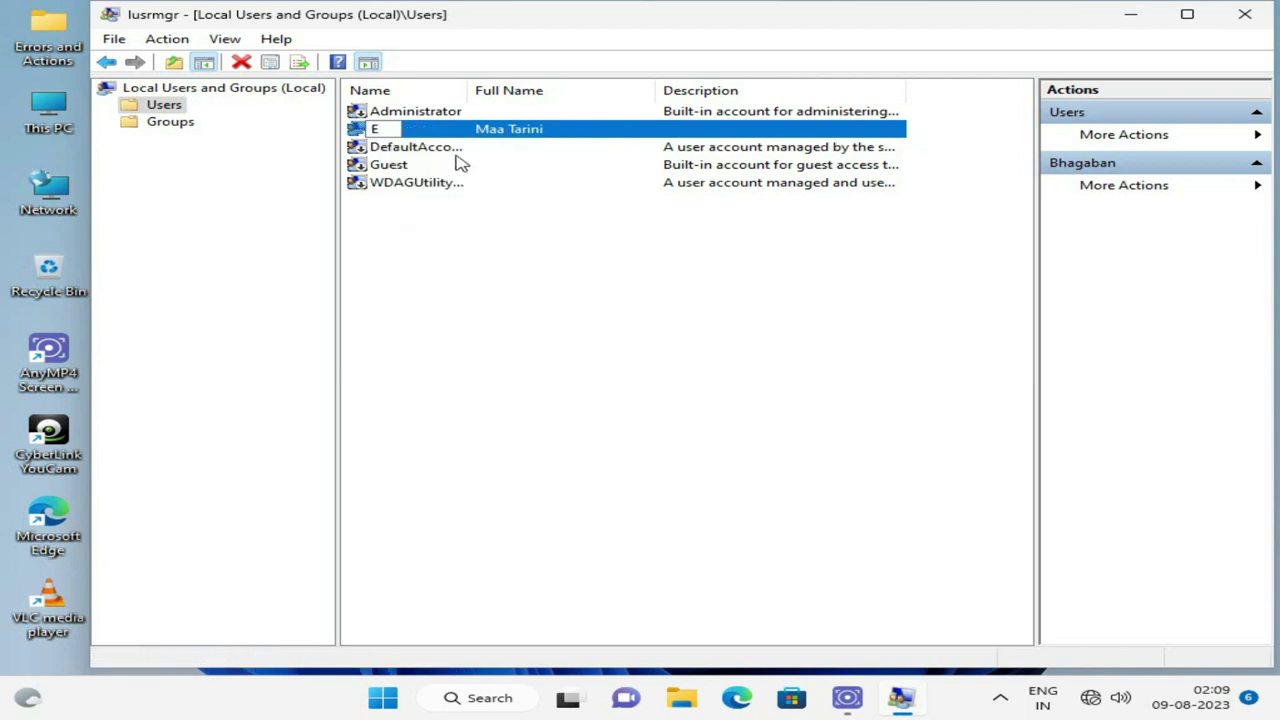
type("rrors and ")
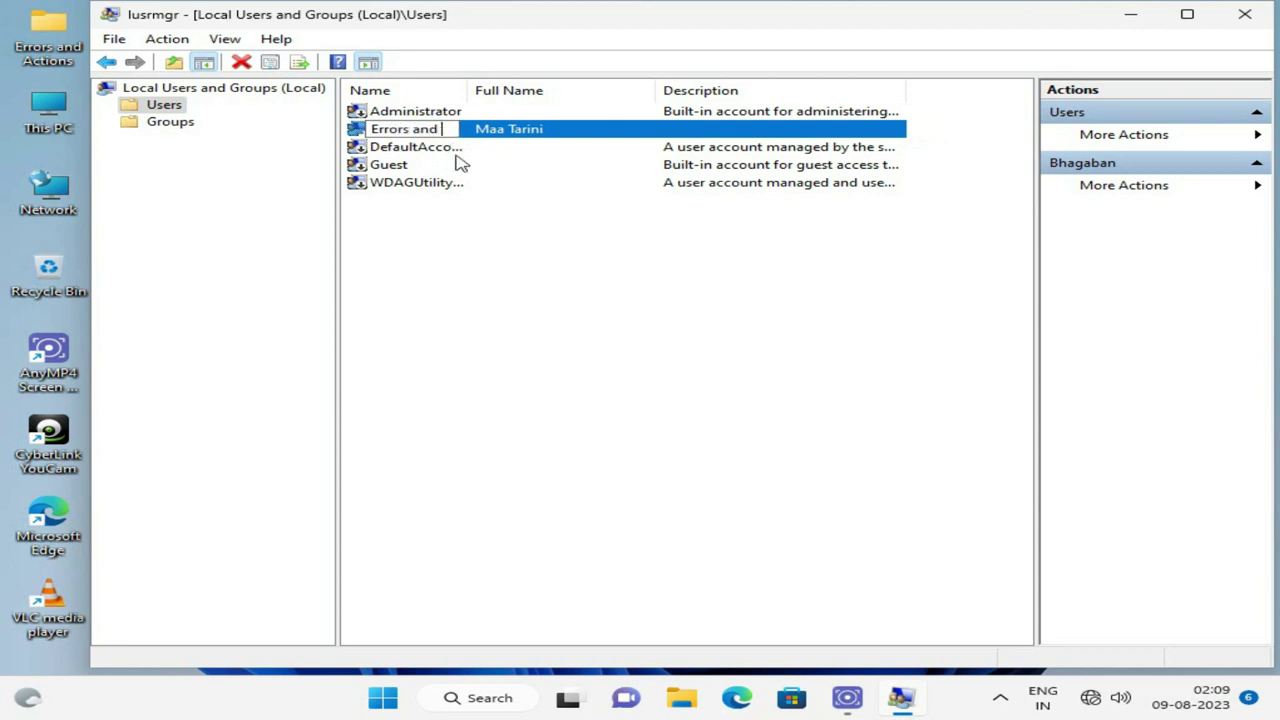
type("Actions")
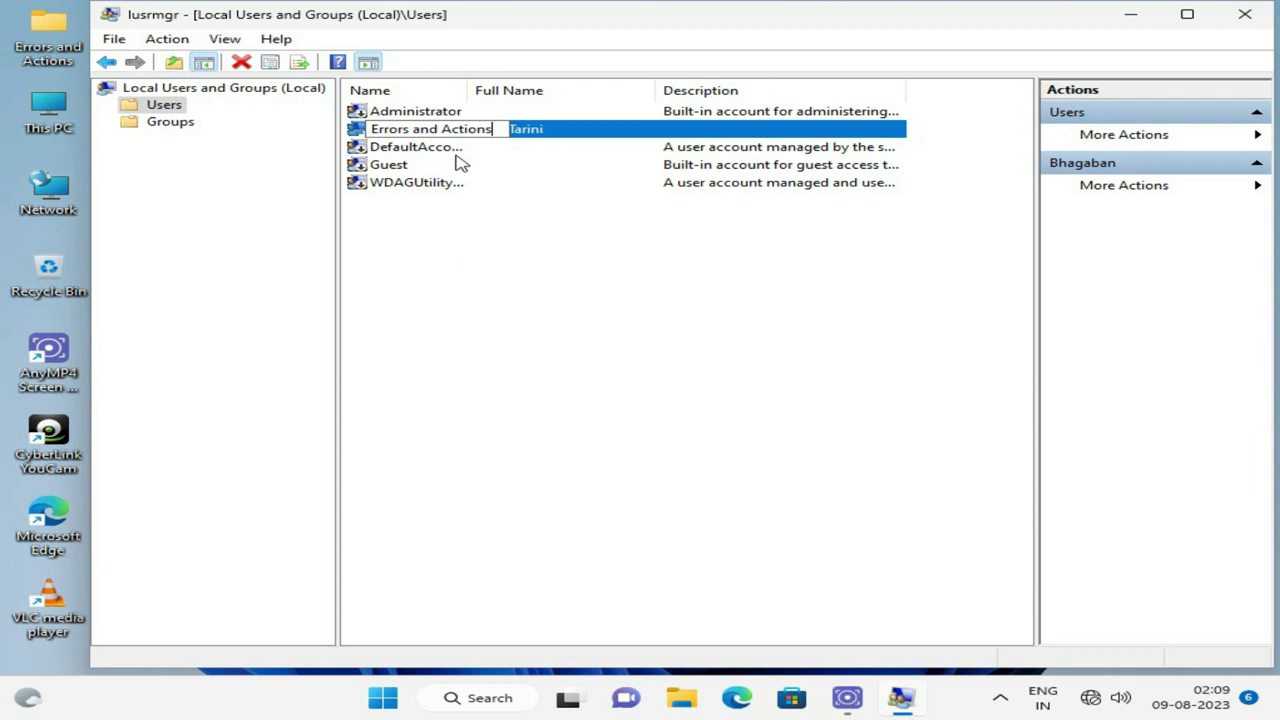
key("Return")
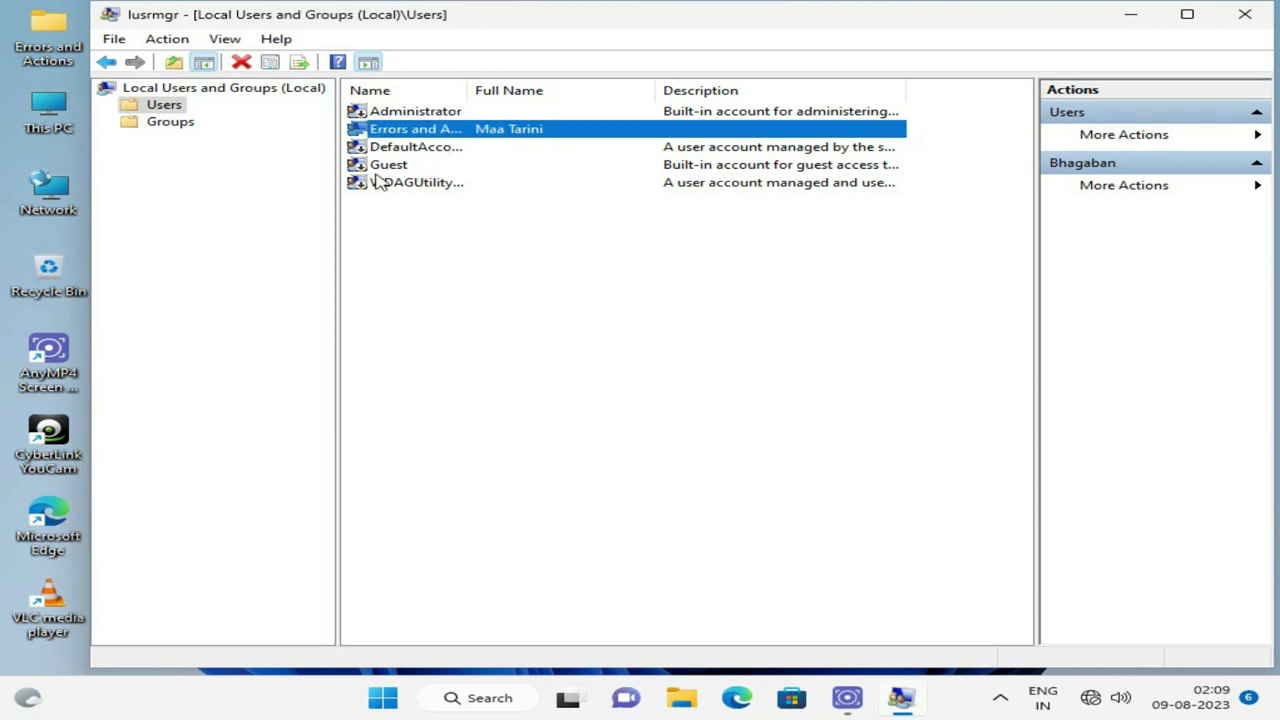
left_click(708, 348)
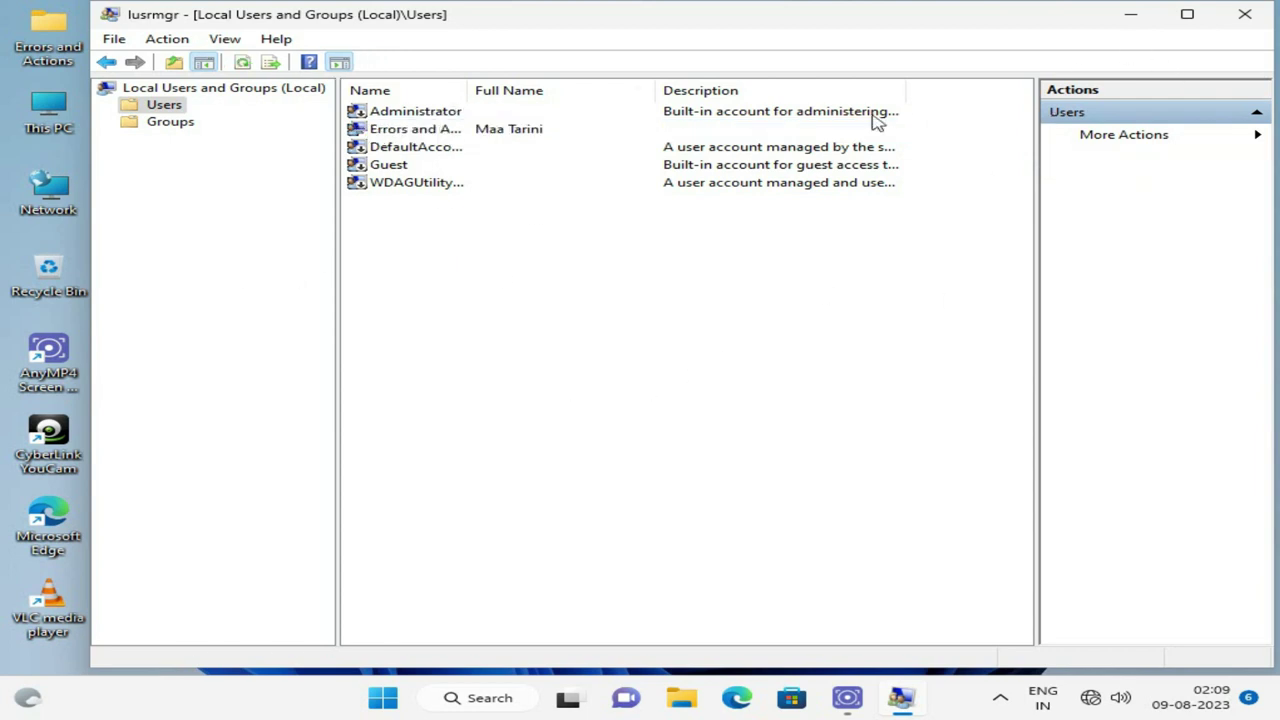
- Close Local Users and Groups, view the Start power options, and dismiss them without restarting
left_click(1245, 20)
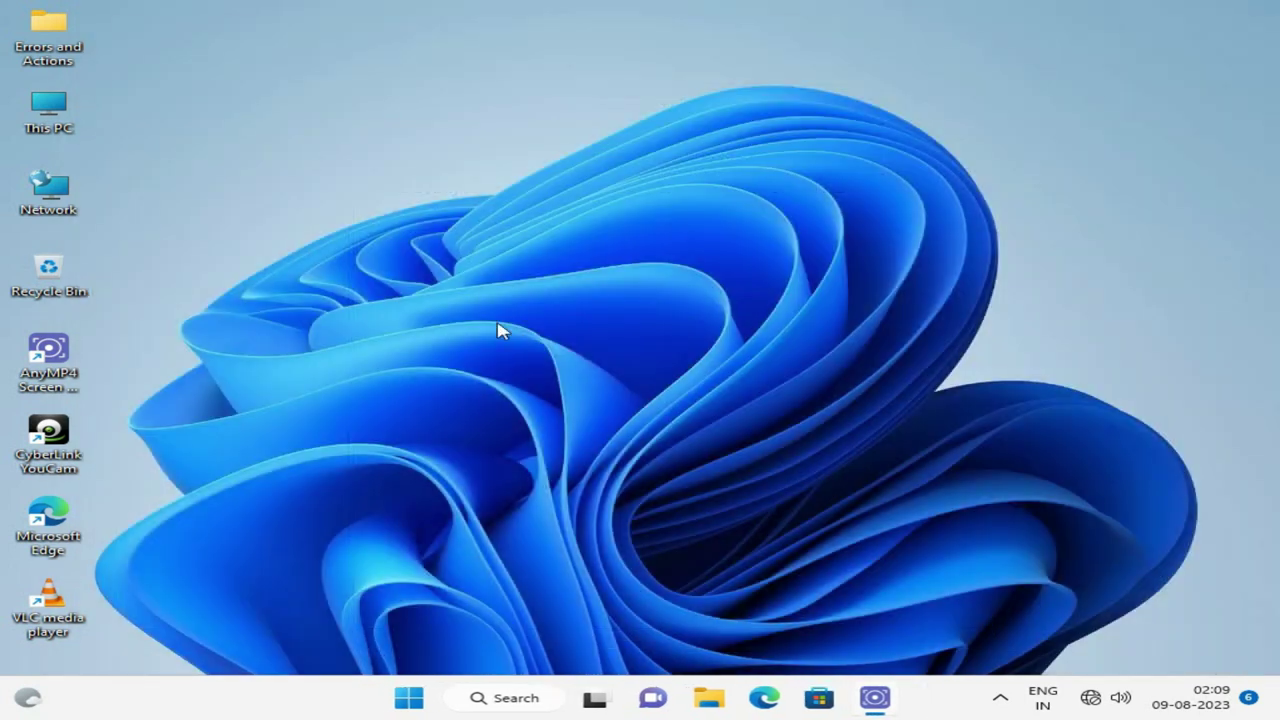
left_click(410, 702)
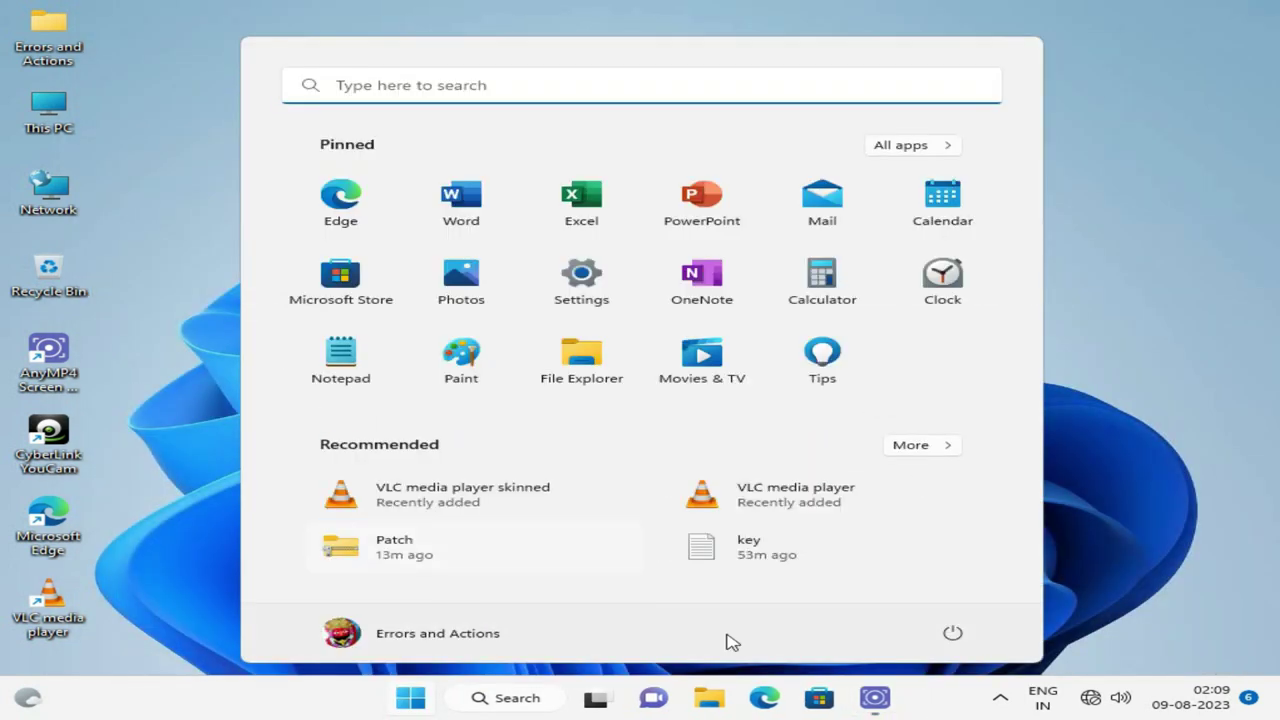
left_click(953, 630)
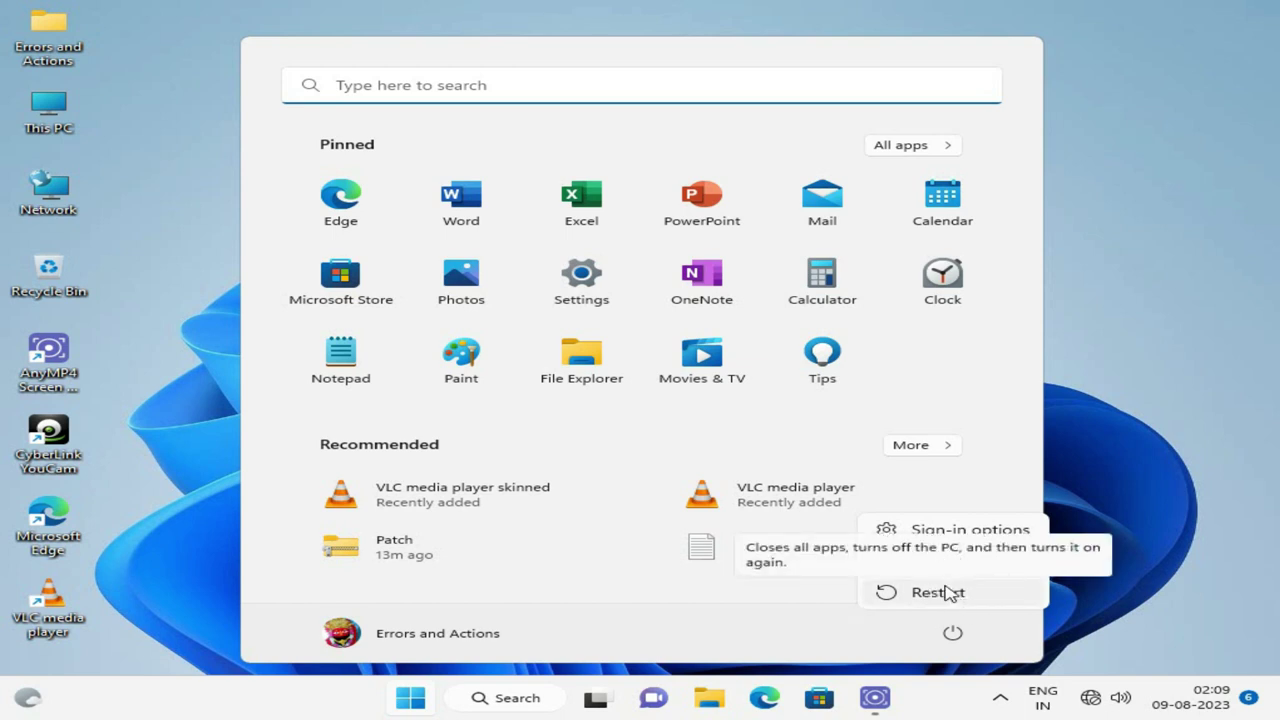
key("Escape")
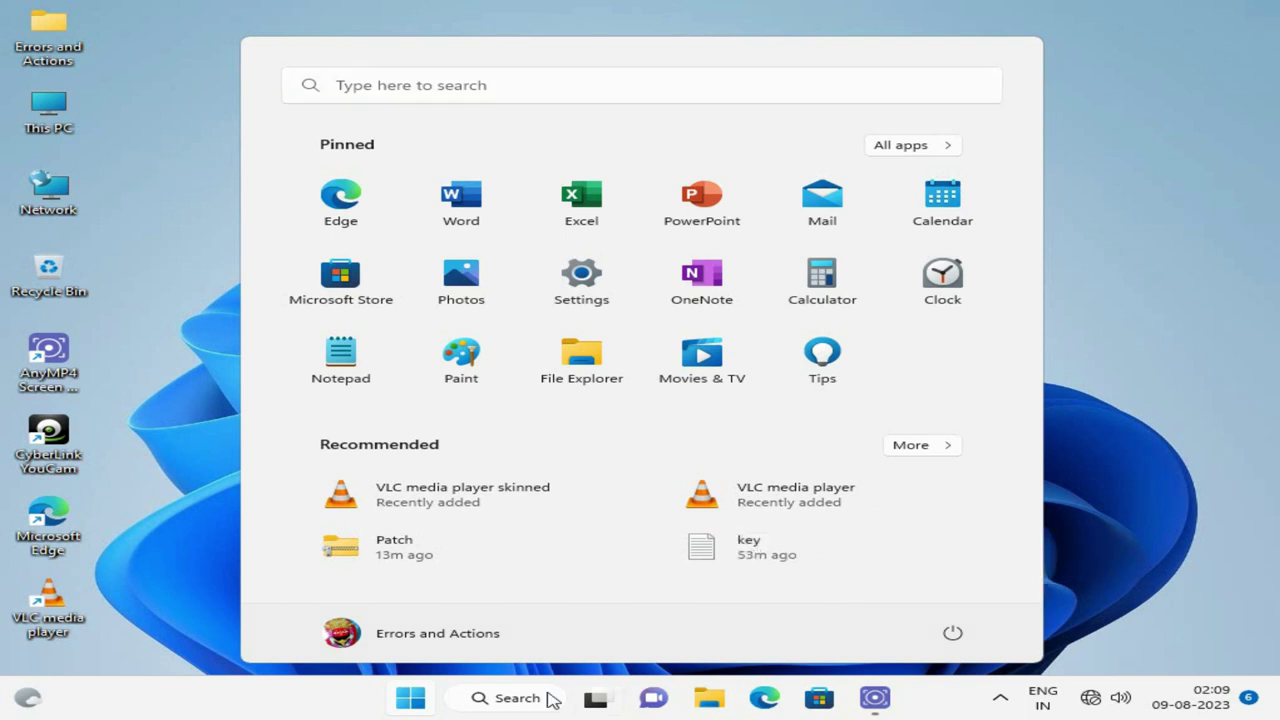
left_click(178, 518)
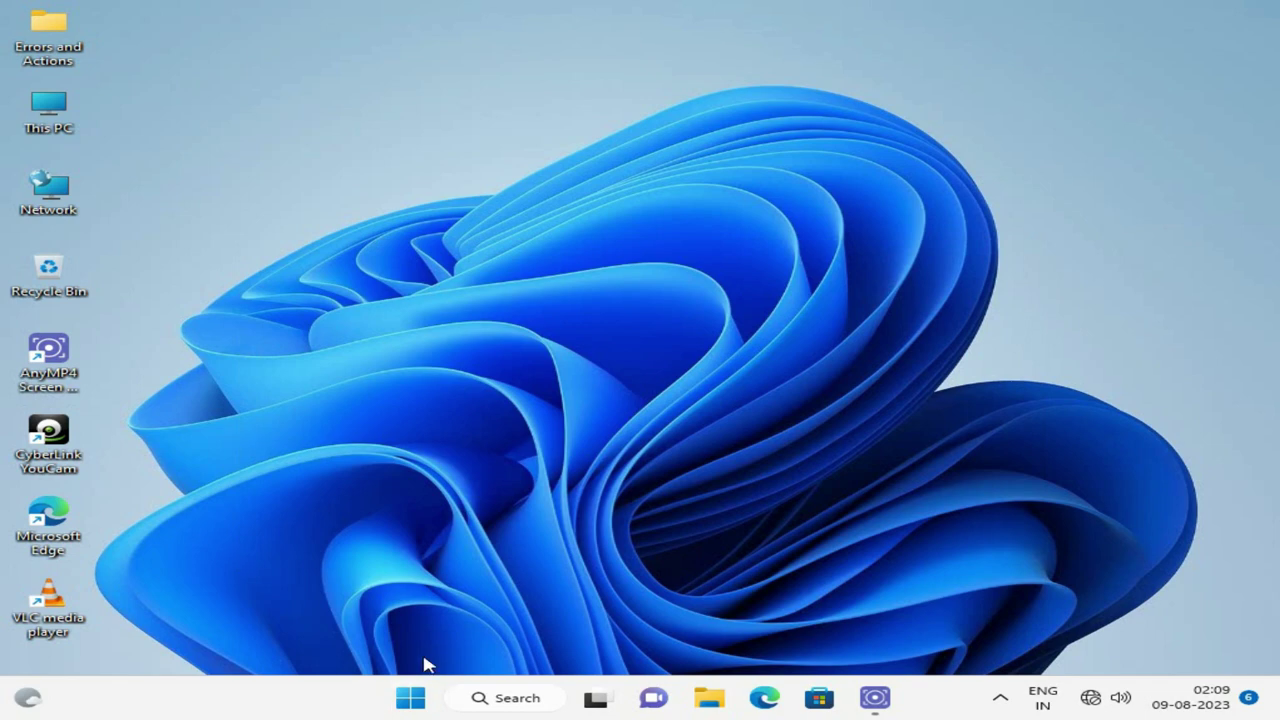